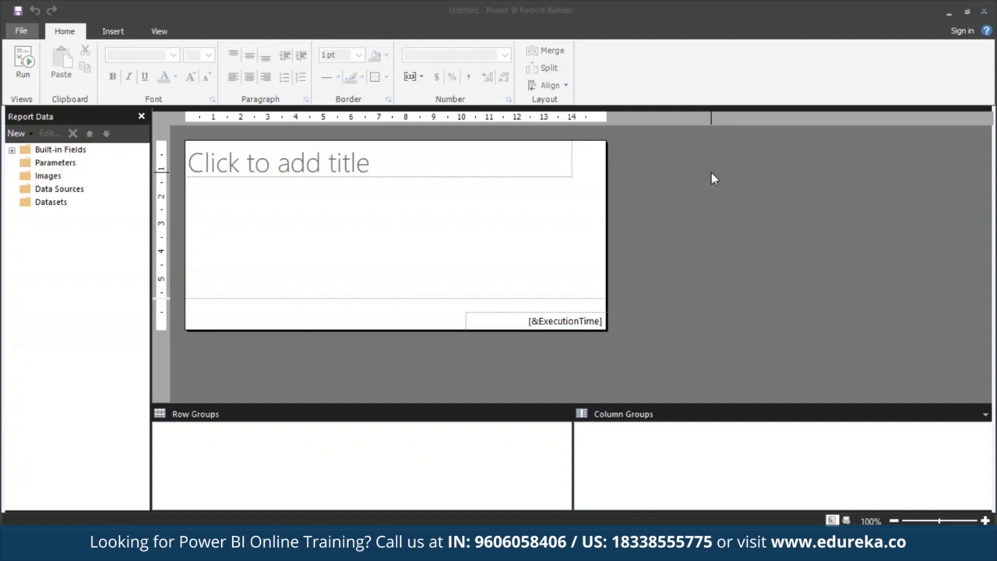
# - Start a new report with the Table or Matrix Wizard and choose to create a dataset
pyautogui.click(21, 31)
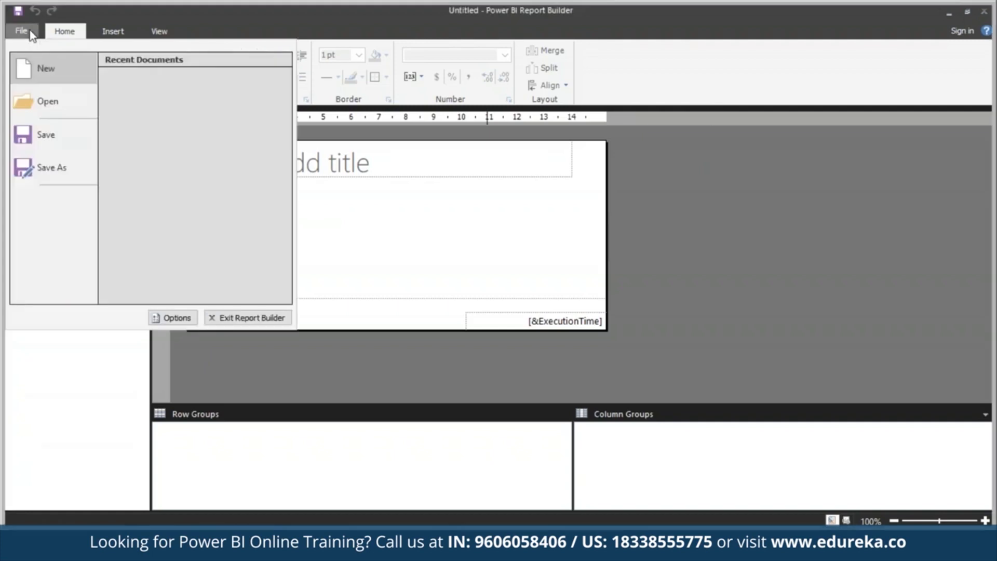
pyautogui.click(59, 67)
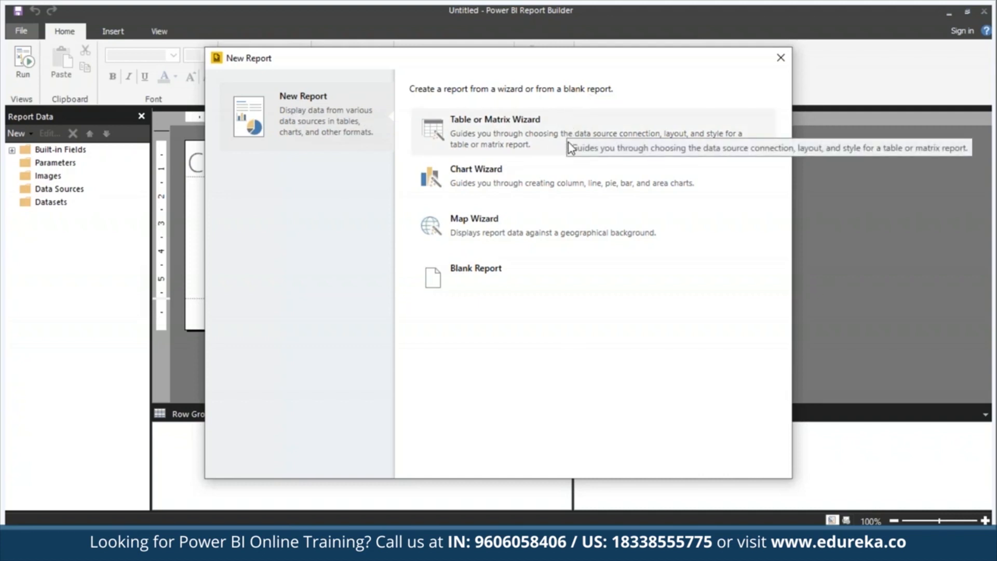
pyautogui.click(552, 140)
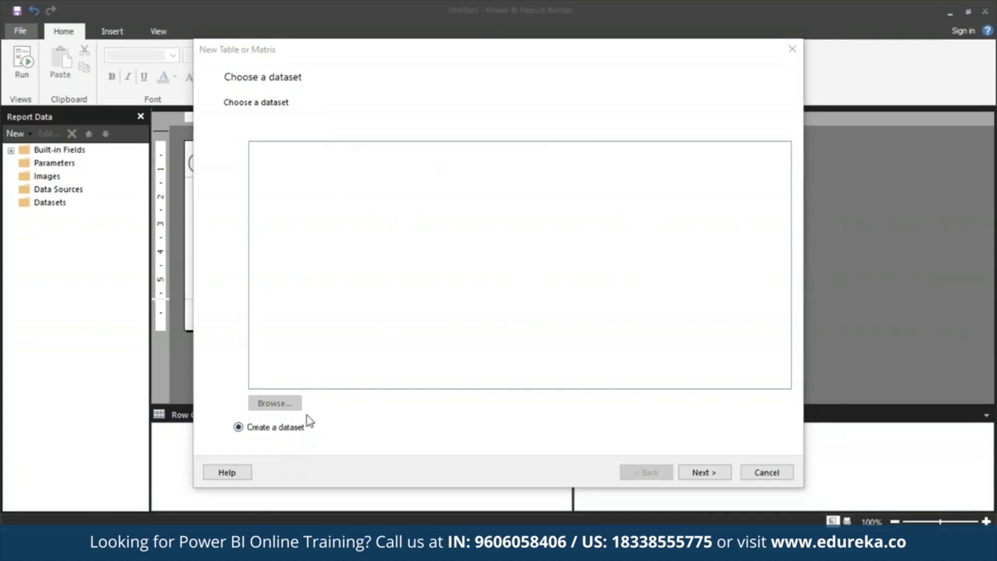
pyautogui.click(710, 476)
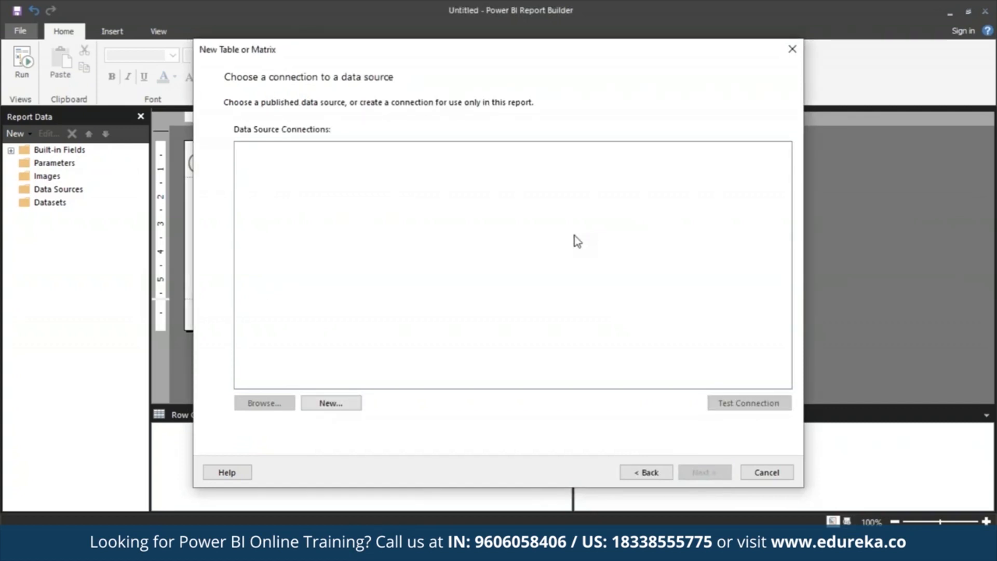
# - Create a data source connection named MyAzureDataSource with the connection type Microsoft Azure SQL Database
pyautogui.click(357, 400)
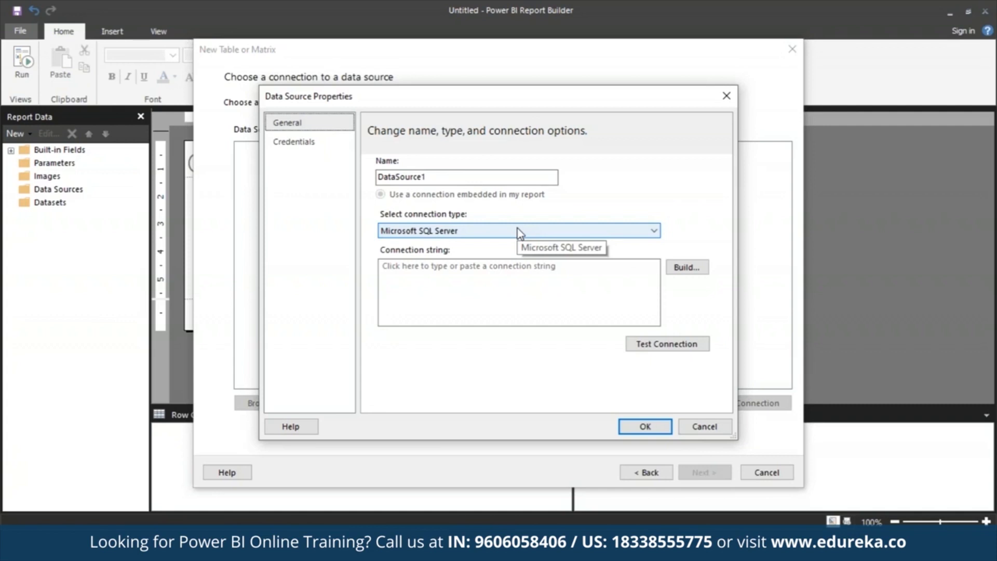
pyautogui.click(523, 177)
pyautogui.doubleClick(523, 176)
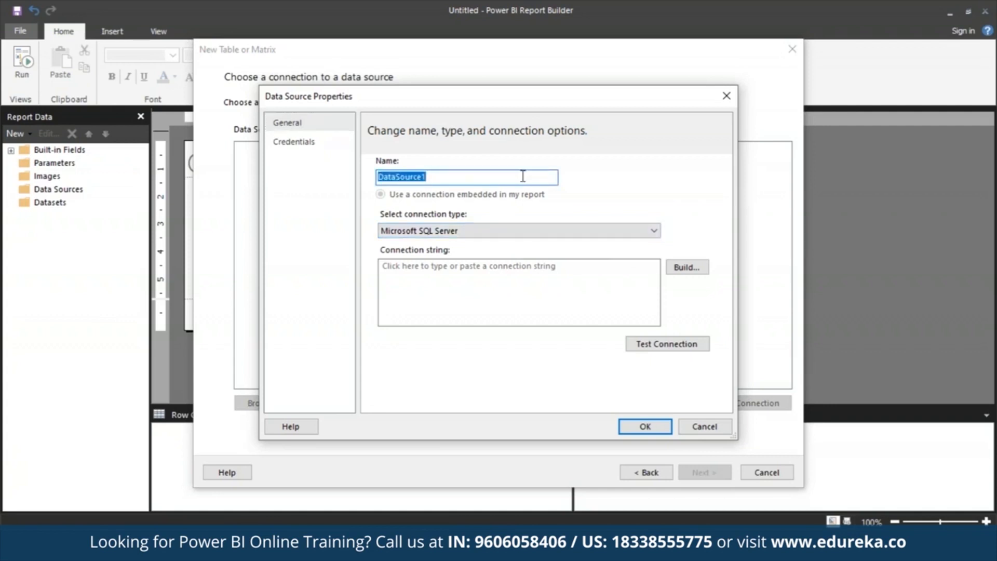
pyautogui.write('MyAzureDataSo')
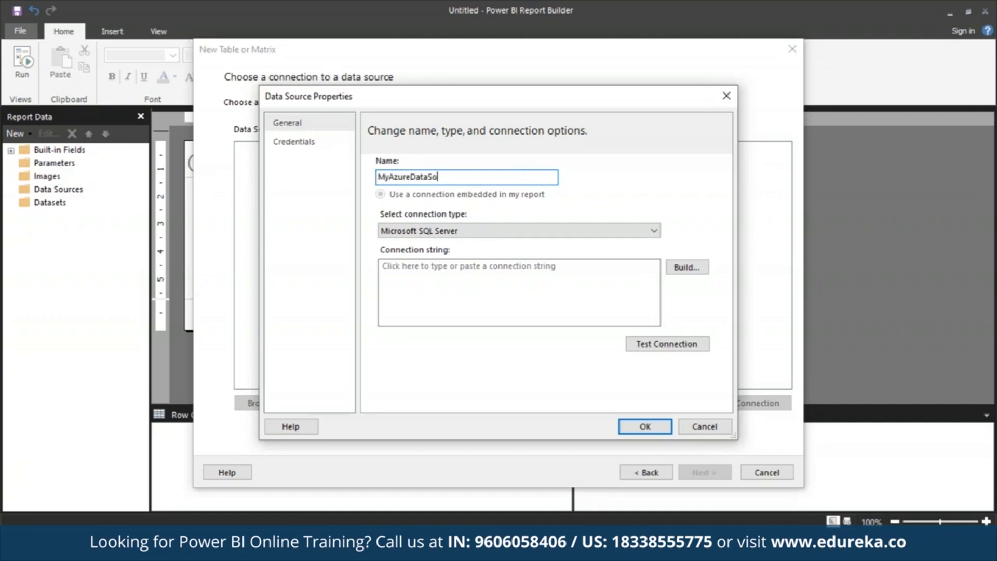
pyautogui.write('urce')
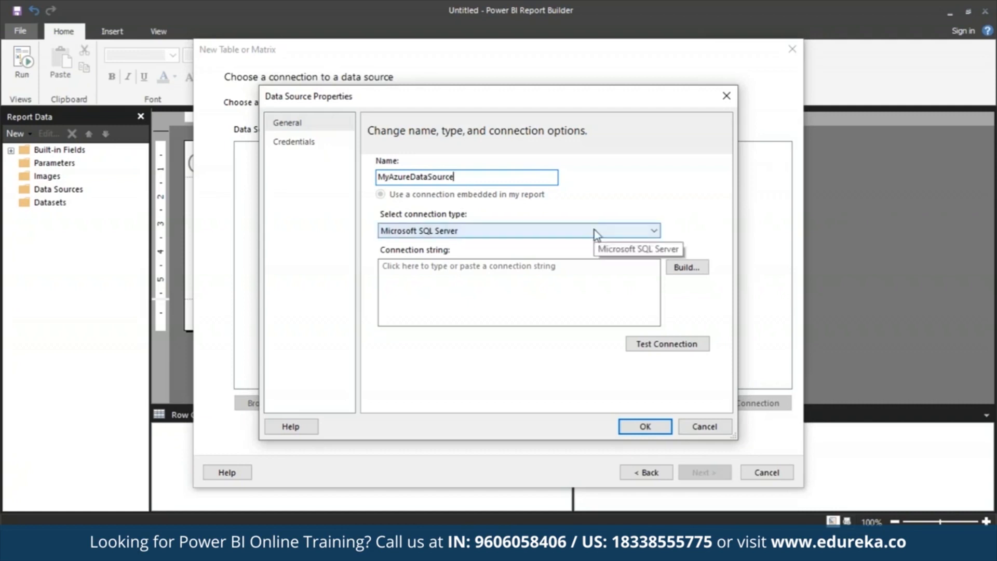
pyautogui.click(656, 231)
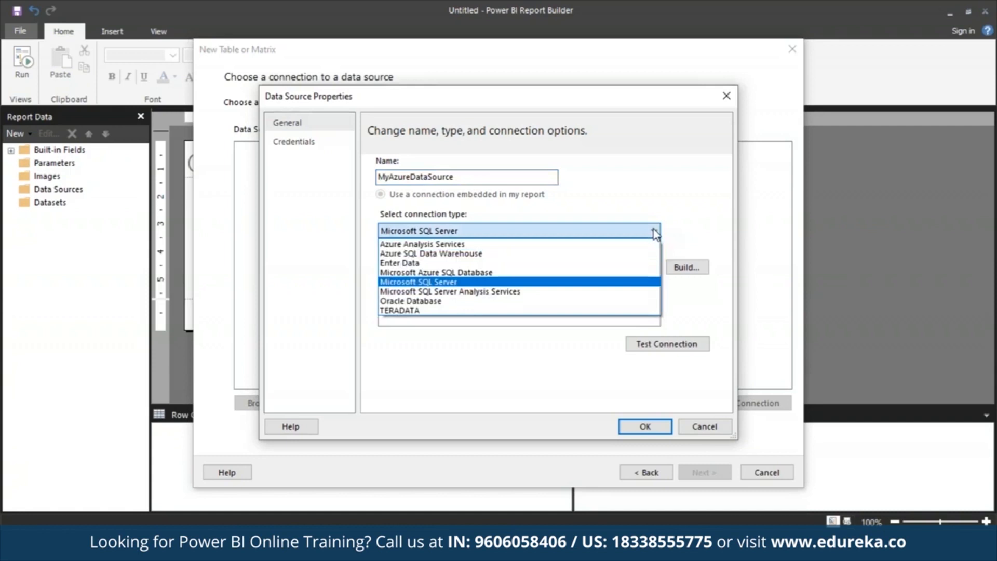
pyautogui.click(595, 273)
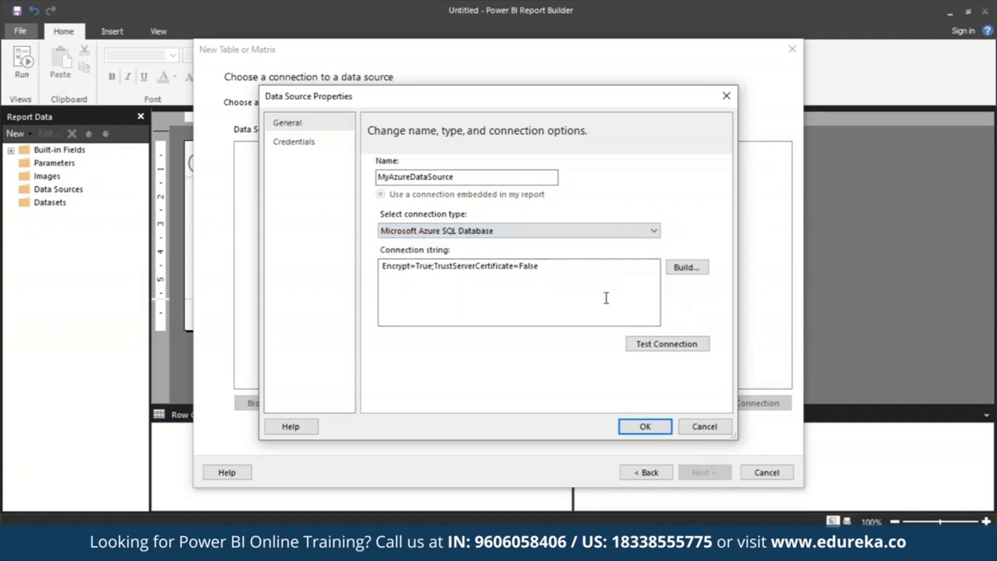
# - Start building the connection string, and display the overview of mySampleDatabase in the Azure portal
pyautogui.click(687, 267)
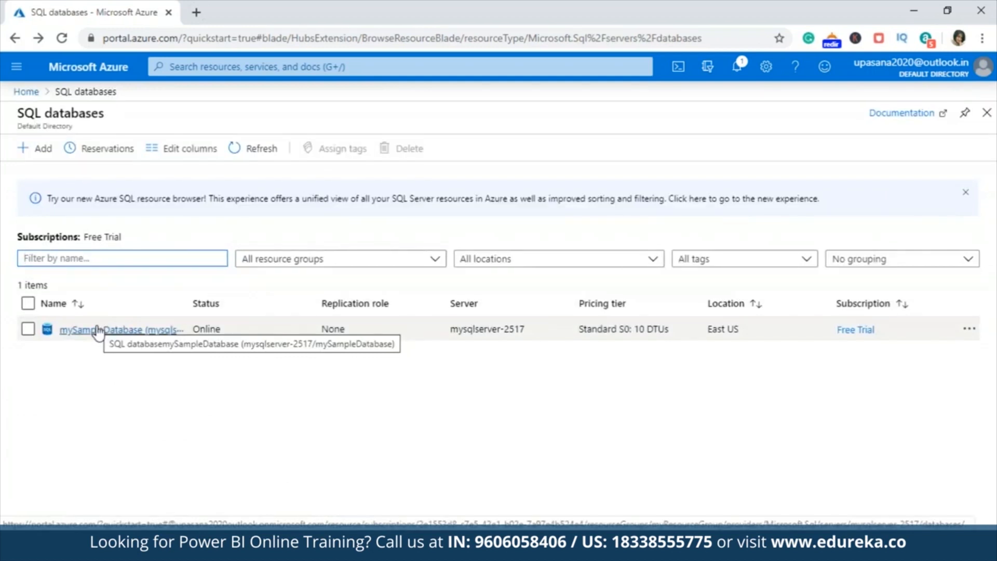
pyautogui.click(98, 330)
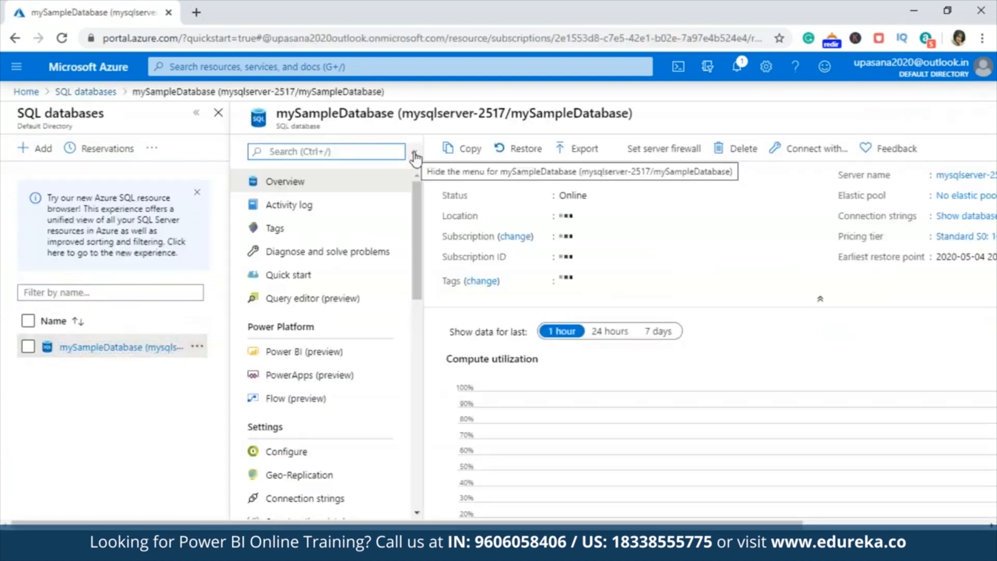
pyautogui.click(414, 153)
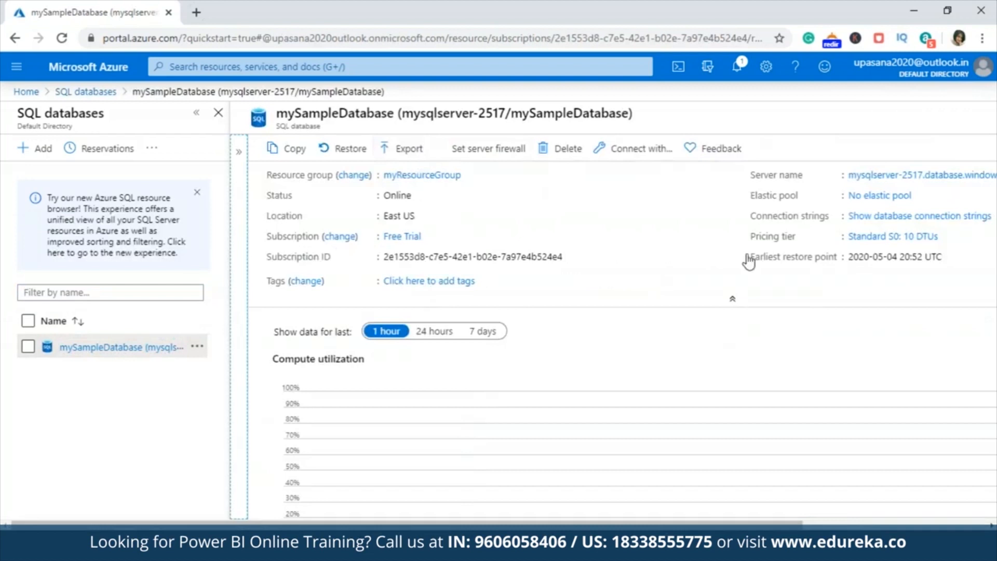
pyautogui.moveTo(609, 525); pyautogui.dragTo(794, 525)
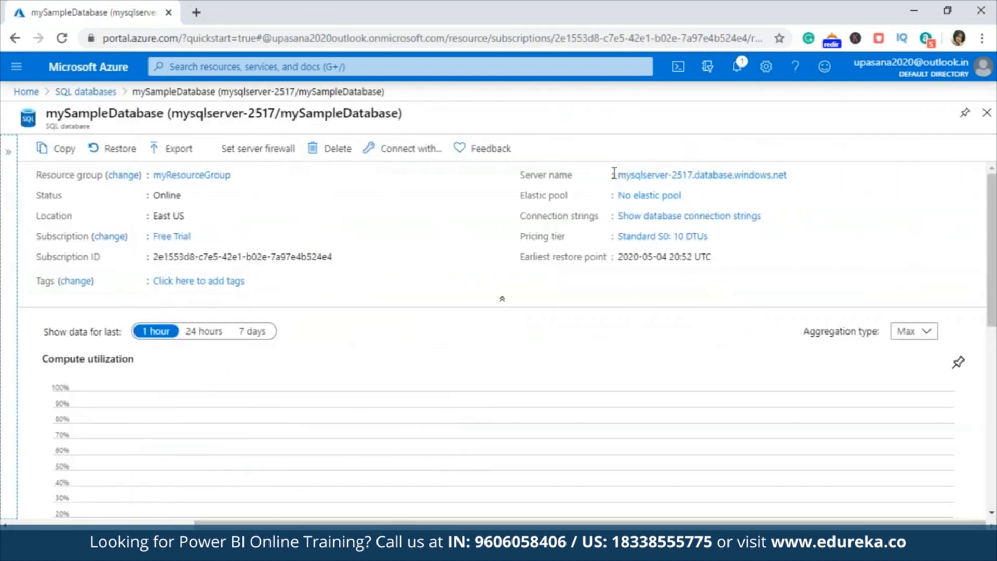
# - Copy the server name mysqlserver-2517.database.windows.net from the Azure portal into the server name of Report Builder's connection properties
pyautogui.moveTo(614, 174); pyautogui.dragTo(816, 177)
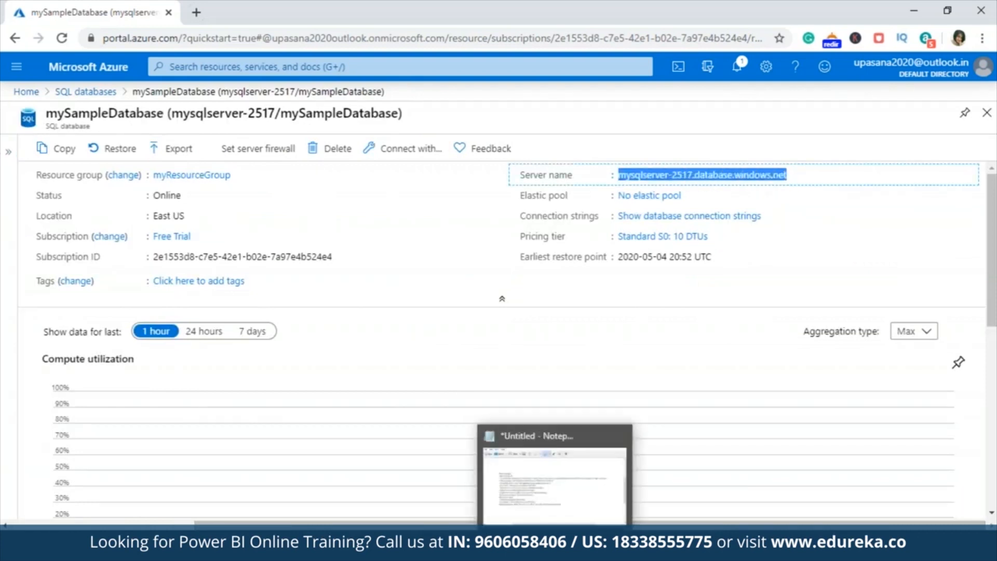
pyautogui.moveTo(630, 550)
pyautogui.click(630, 473)
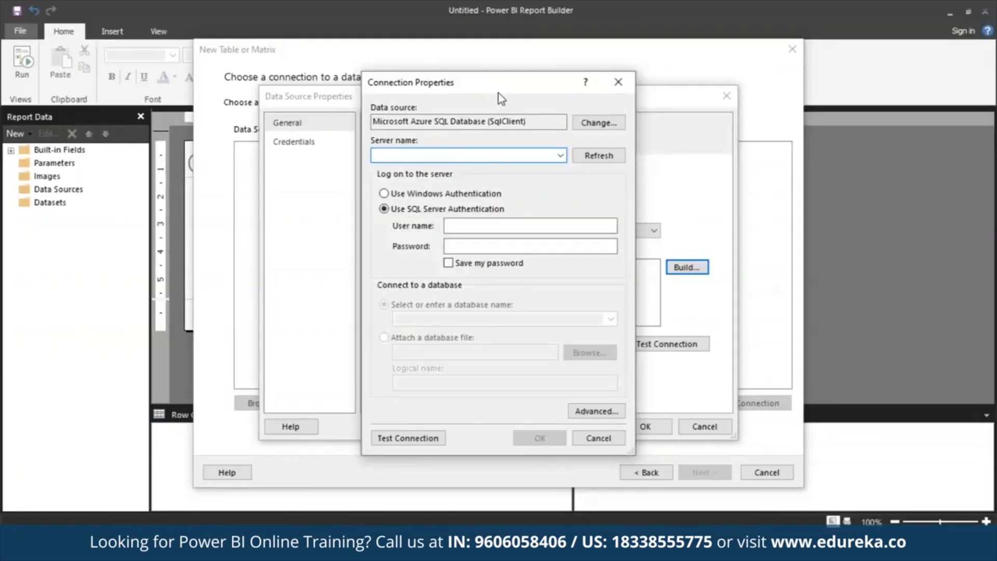
pyautogui.hotkey('alt', 'Tab')
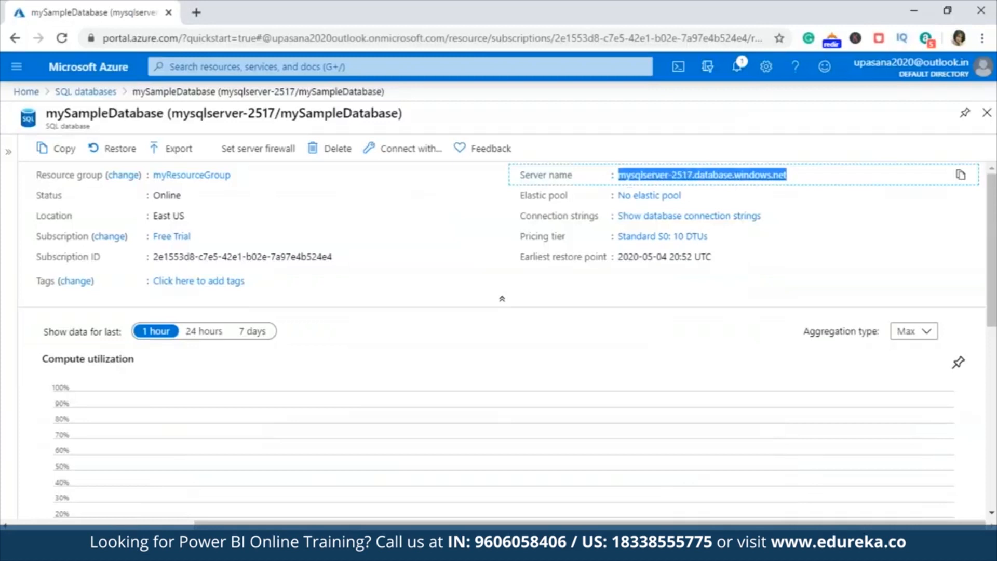
pyautogui.click(962, 176)
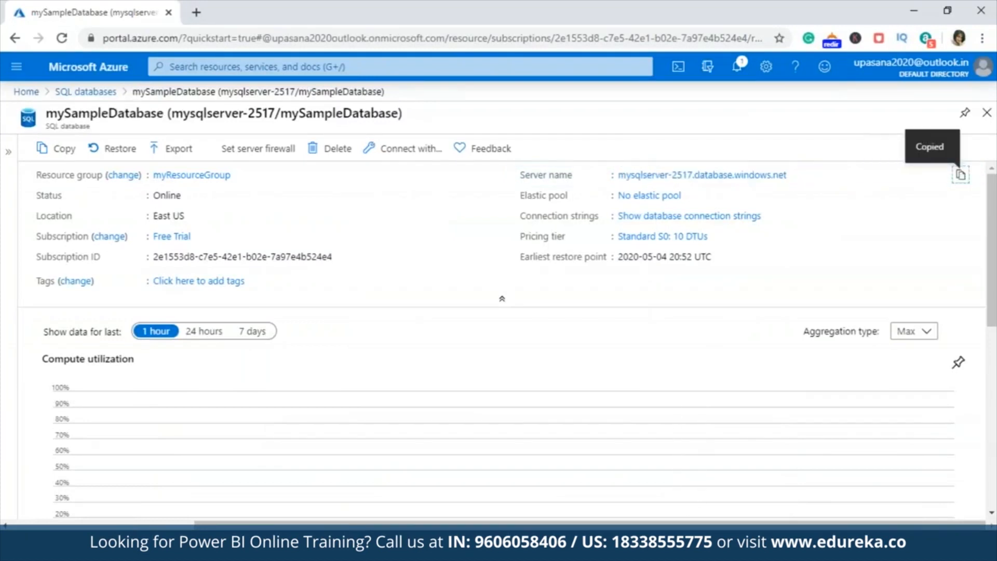
pyautogui.hotkey('alt', 'Tab')
pyautogui.hotkey('ctrl', 'v')
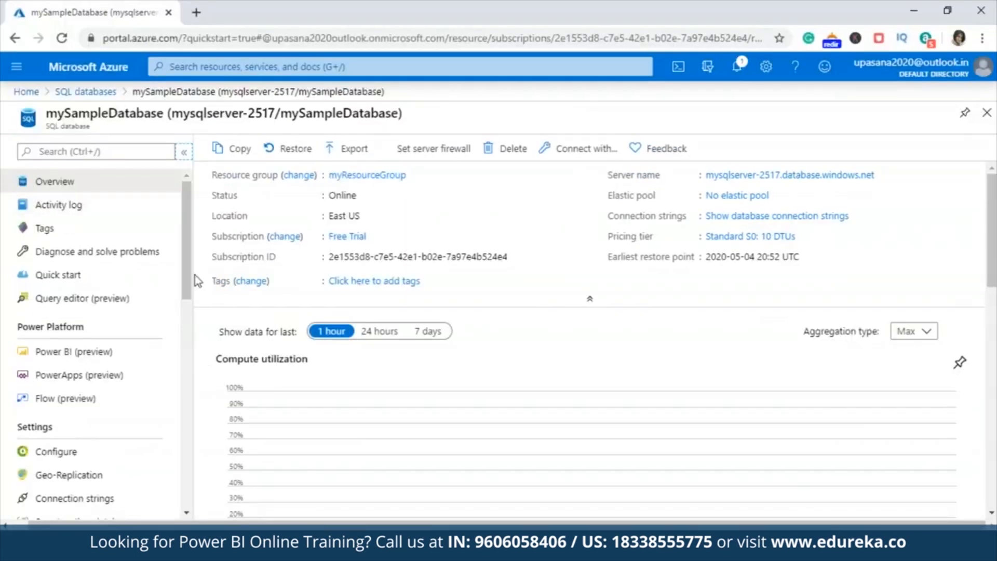
# - Take the login azureuser from the Azure query editor as the connection's user name, and enter the account password with saving enabled
pyautogui.click(123, 298)
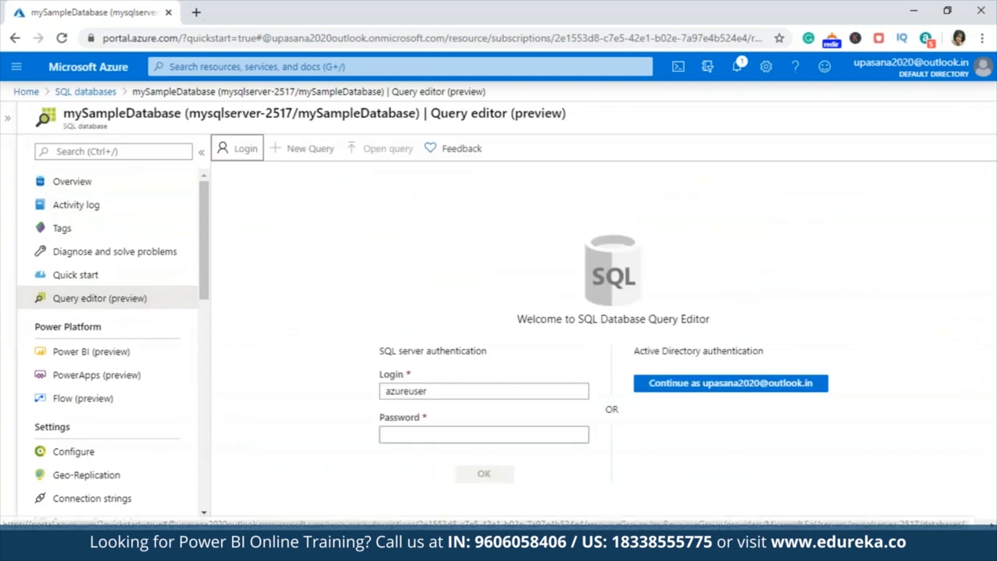
pyautogui.doubleClick(423, 391)
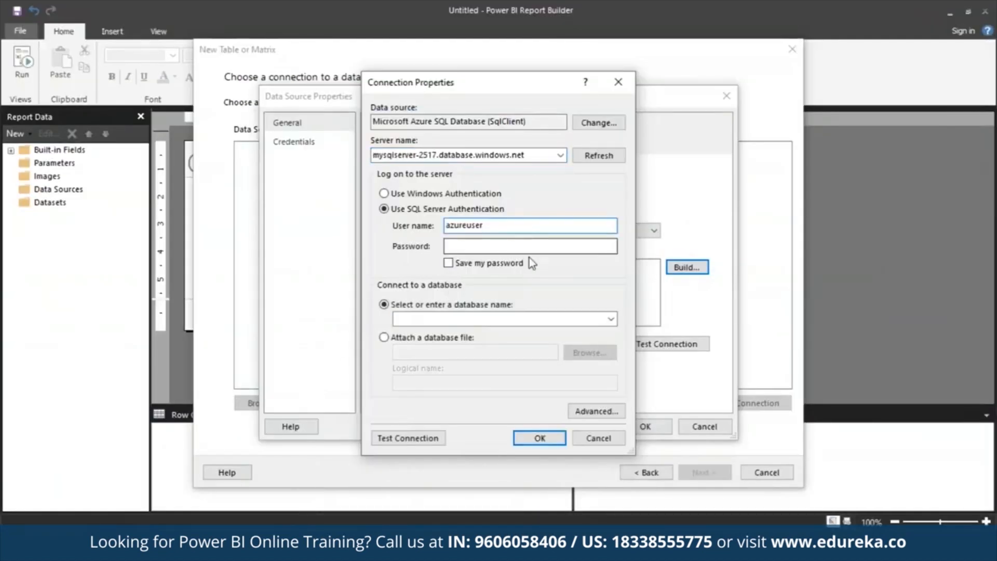
pyautogui.click(528, 247)
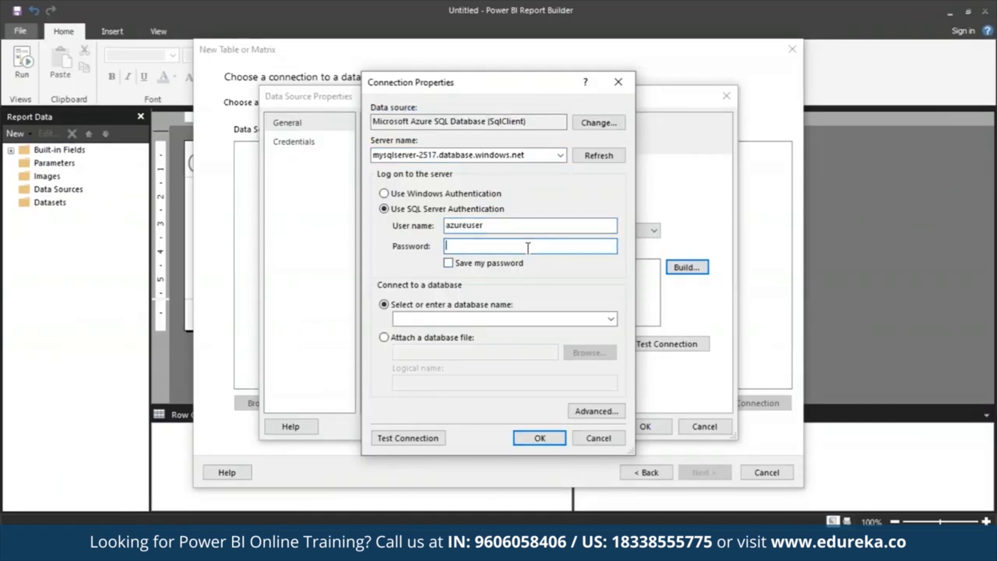
pyautogui.write('********')
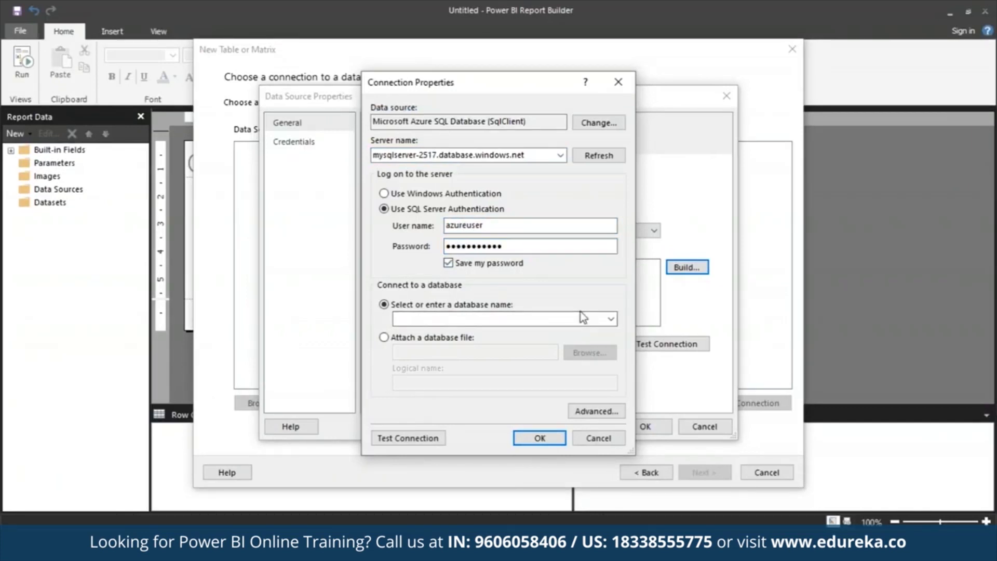
# - Choose mySampleDatabase as the connection's database, then test and accept the connection
pyautogui.click(612, 320)
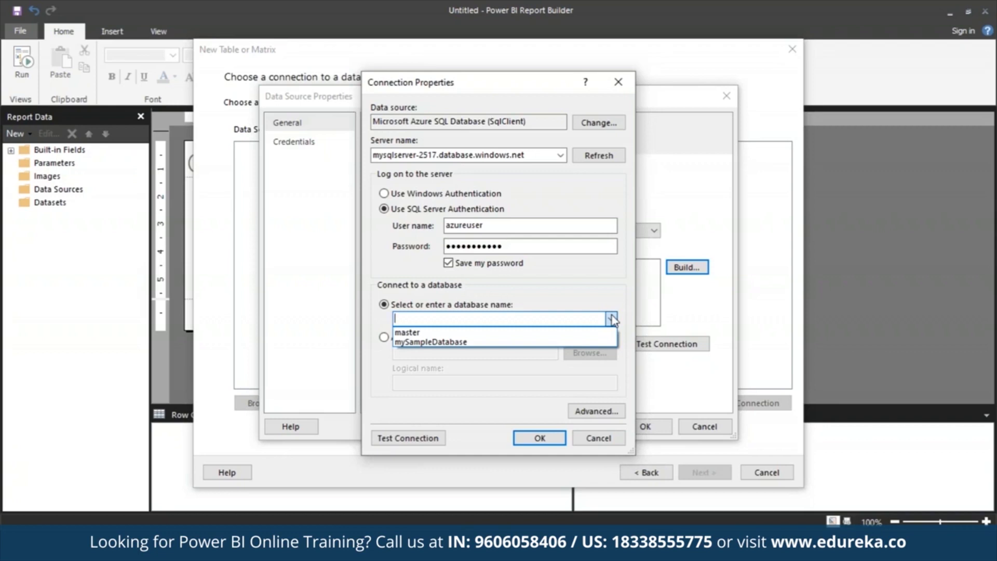
pyautogui.click(576, 342)
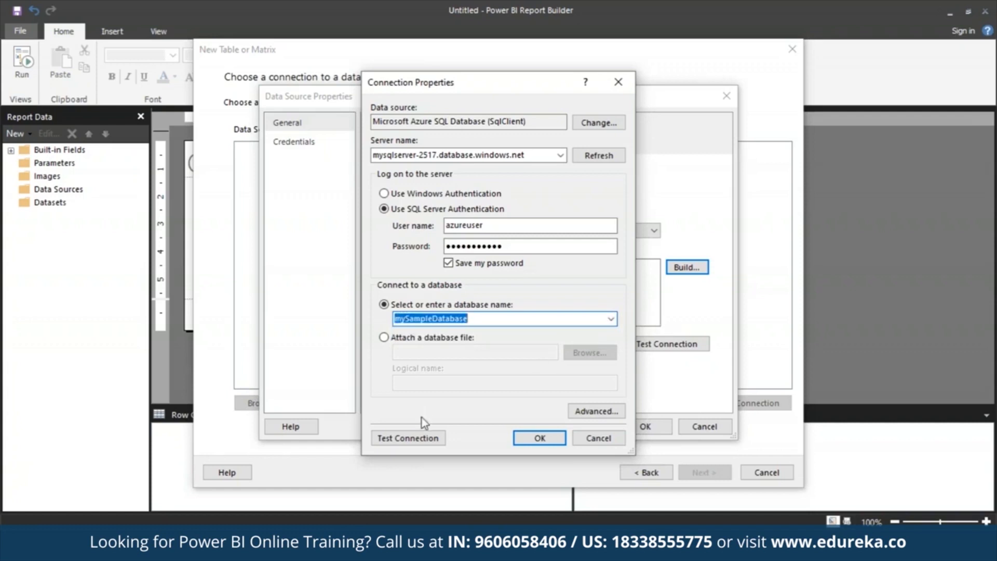
pyautogui.click(435, 438)
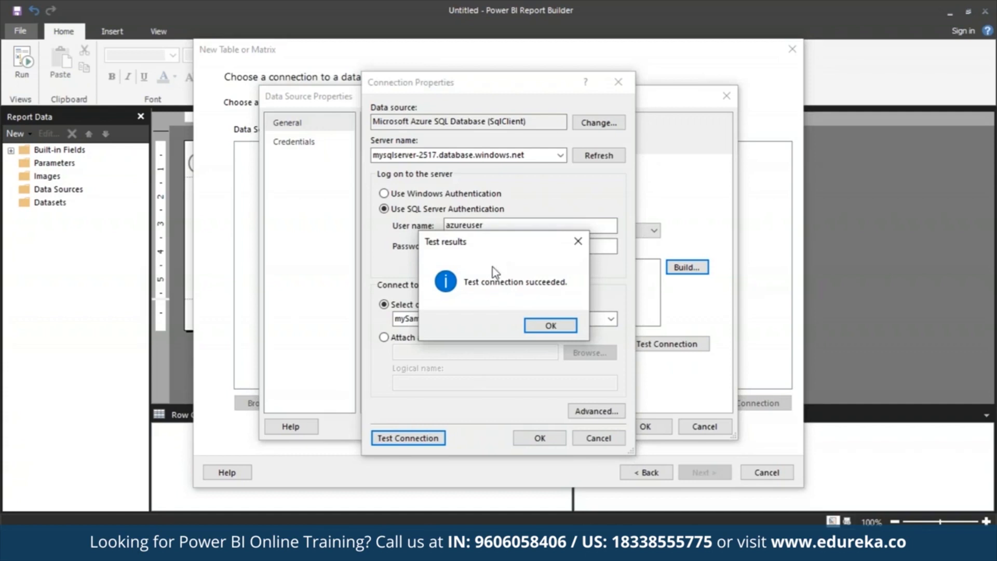
pyautogui.click(547, 326)
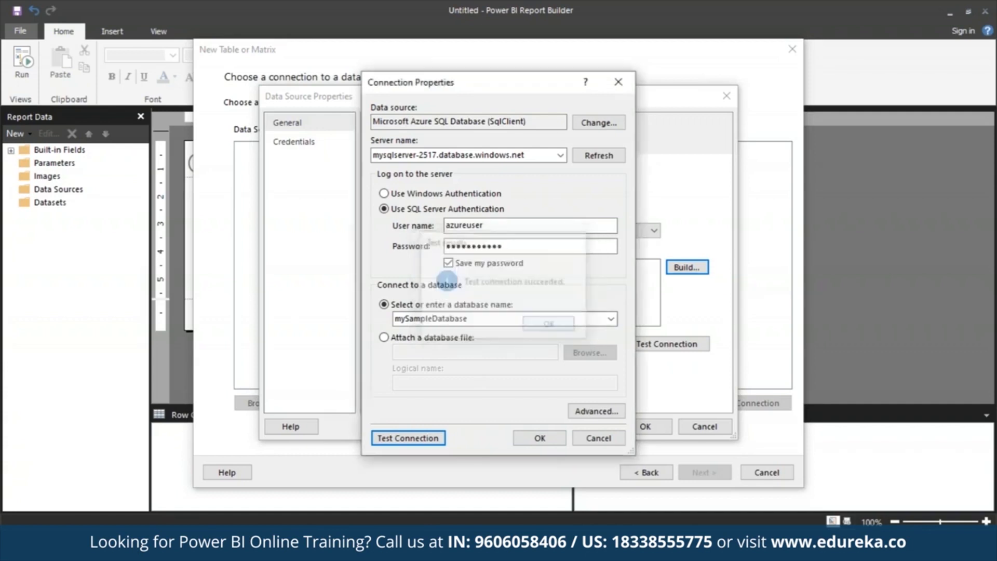
pyautogui.click(540, 439)
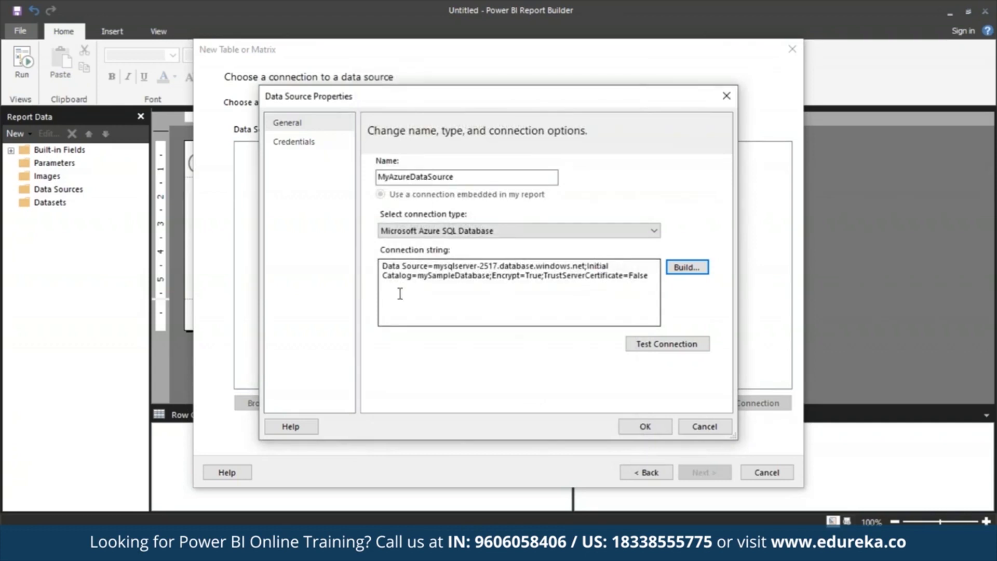
# - Accept the data source with the built connection string and continue with MyAzureDataSource to the query design
pyautogui.click(385, 276)
pyautogui.moveTo(385, 276); pyautogui.dragTo(662, 306)
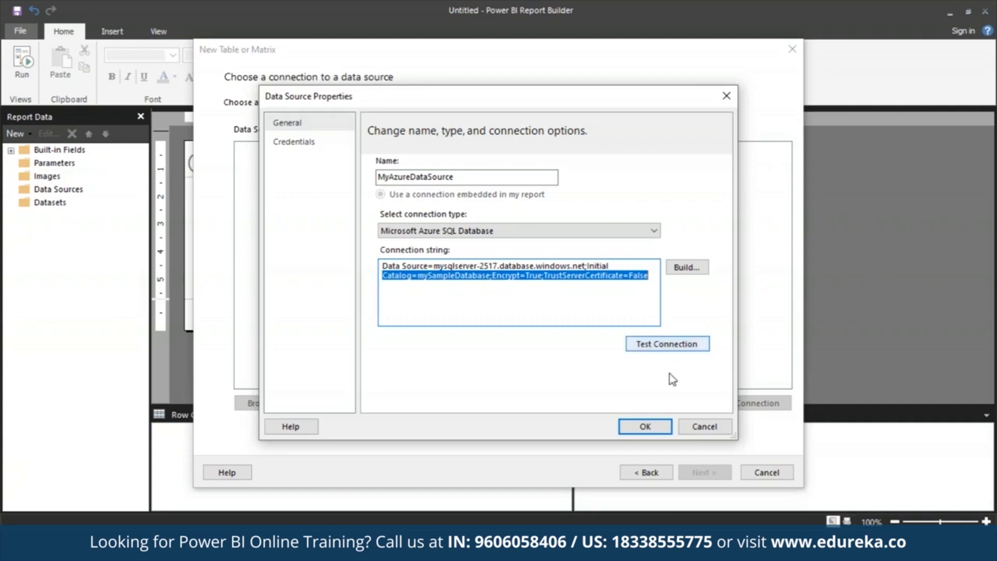
pyautogui.click(655, 428)
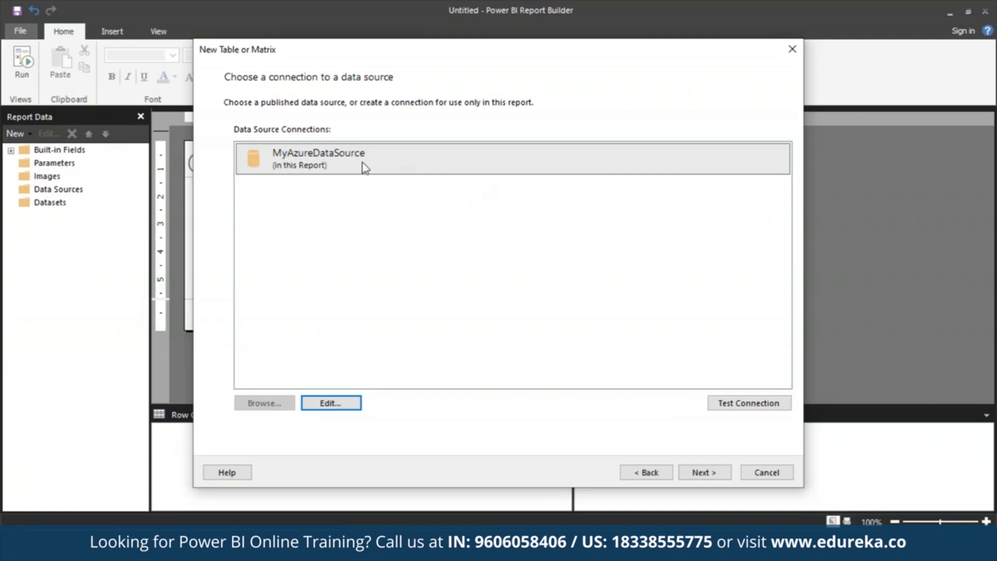
pyautogui.click(320, 165)
pyautogui.click(711, 474)
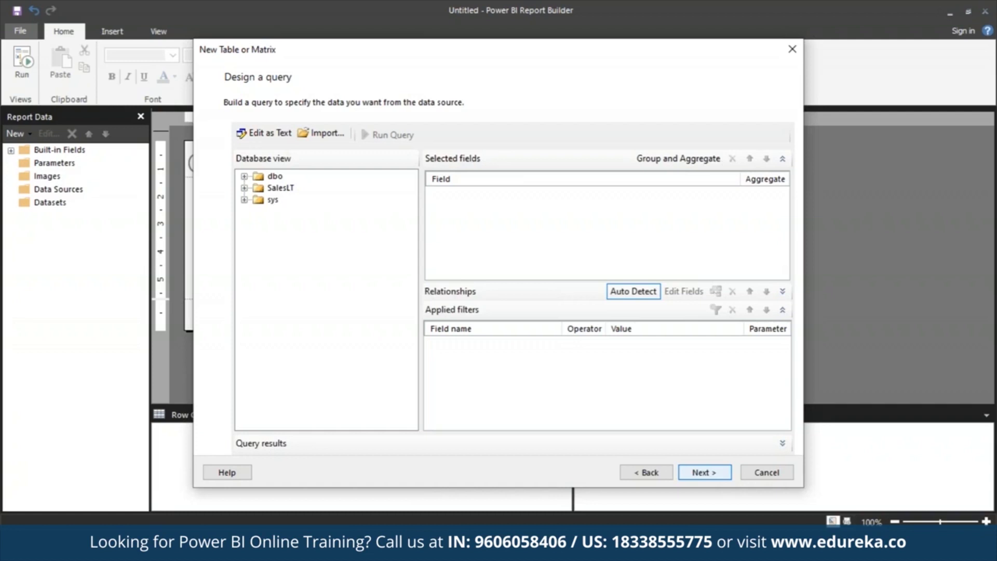
# - Expand the SalesLT tables and include the Address and Customer tables in the query
pyautogui.click(283, 190)
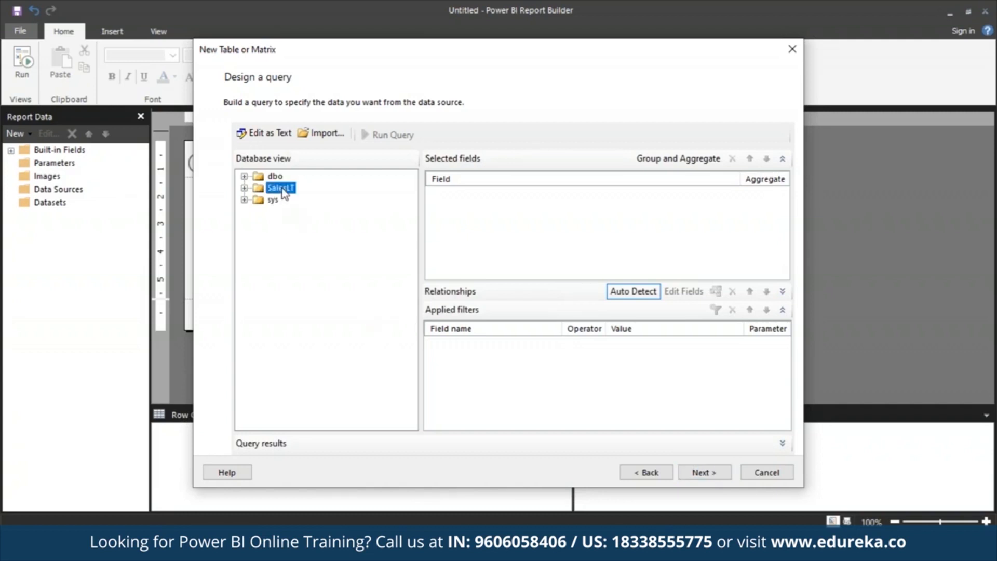
pyautogui.click(244, 188)
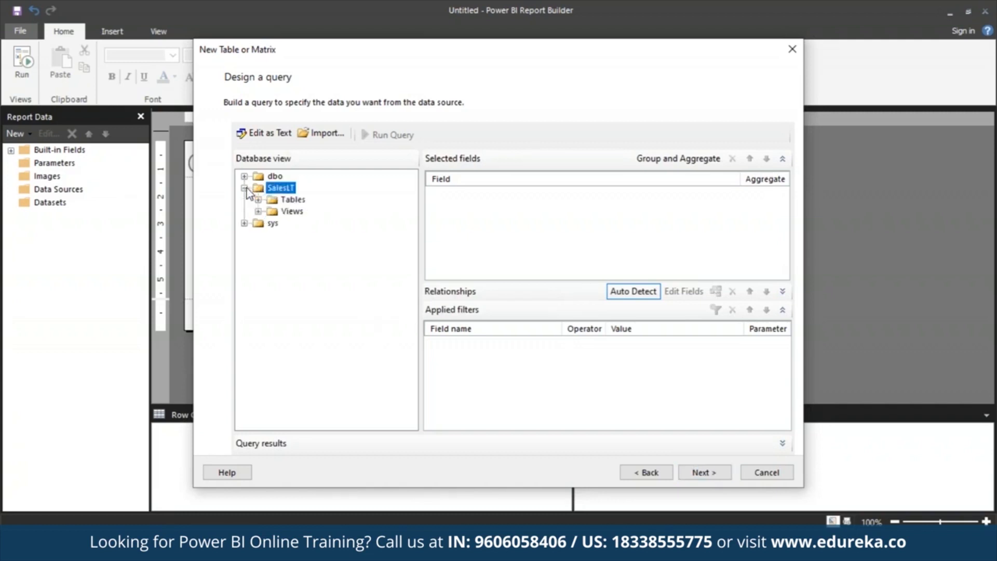
pyautogui.click(259, 200)
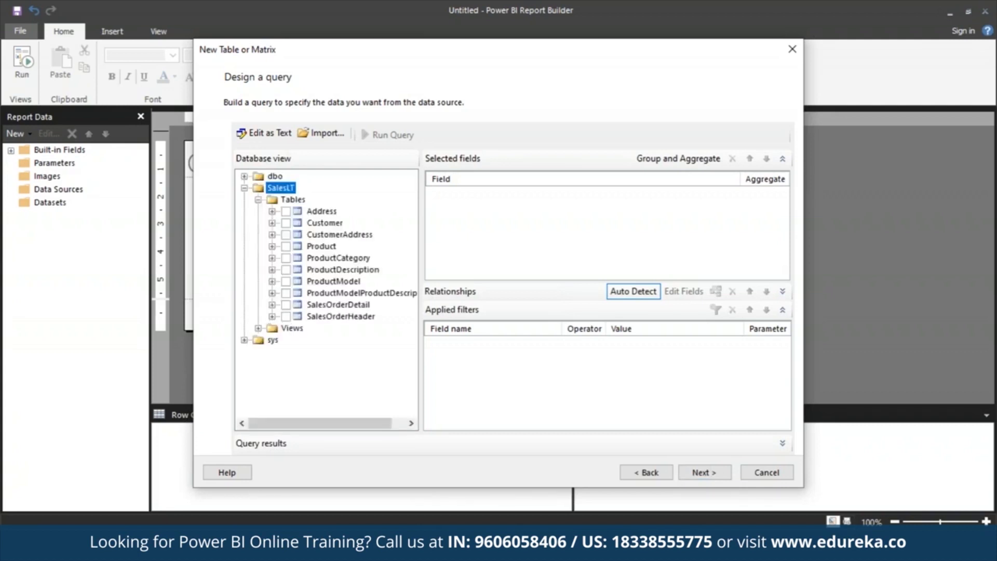
pyautogui.click(285, 212)
pyautogui.click(286, 224)
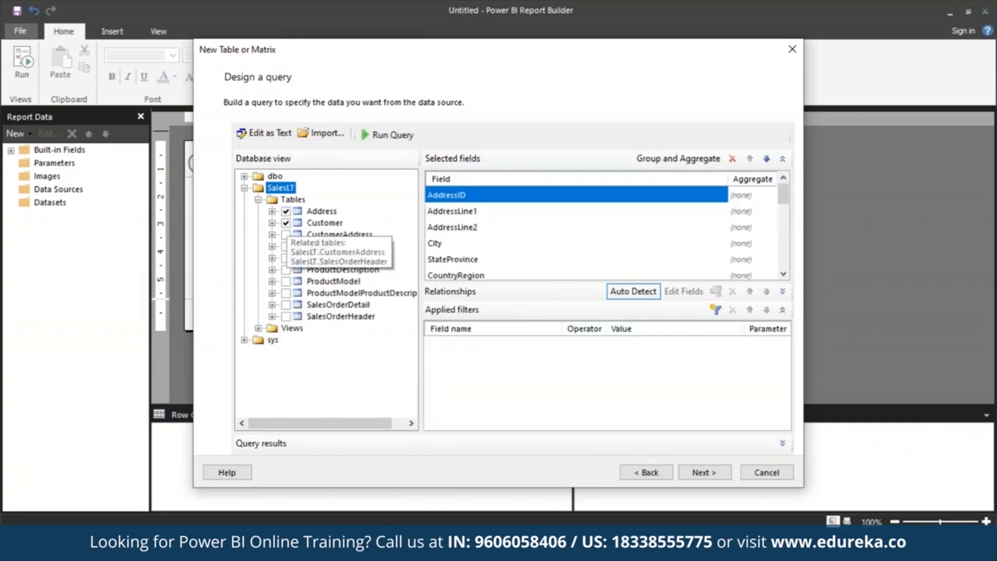
# - Include the Product, ProductCategory, SalesOrderDetail and SalesOrderHeader tables in the query
pyautogui.click(286, 247)
pyautogui.click(286, 258)
pyautogui.click(287, 305)
pyautogui.click(286, 316)
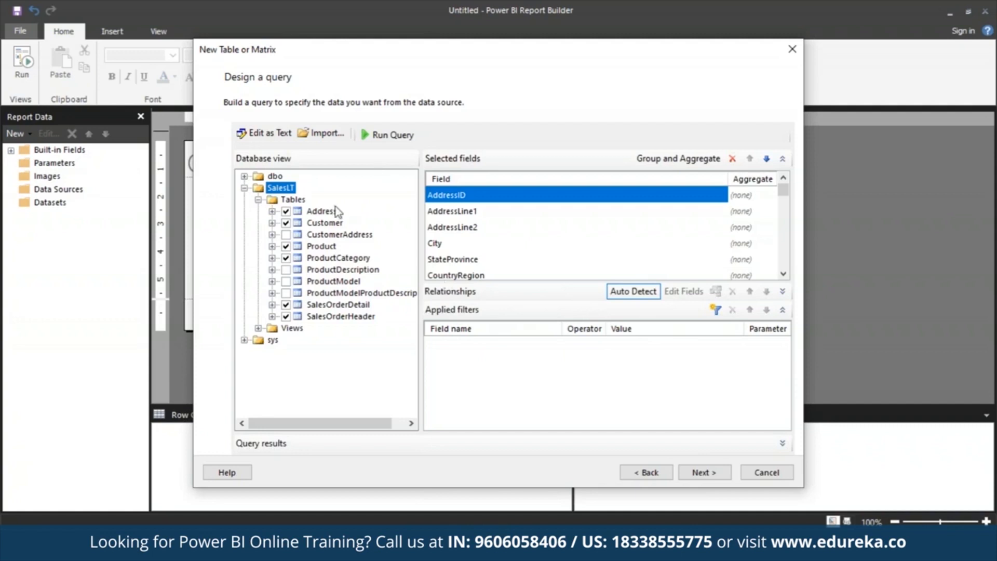
# - Run the query to preview its rows, and continue to the arrangement of the fields
pyautogui.click(387, 134)
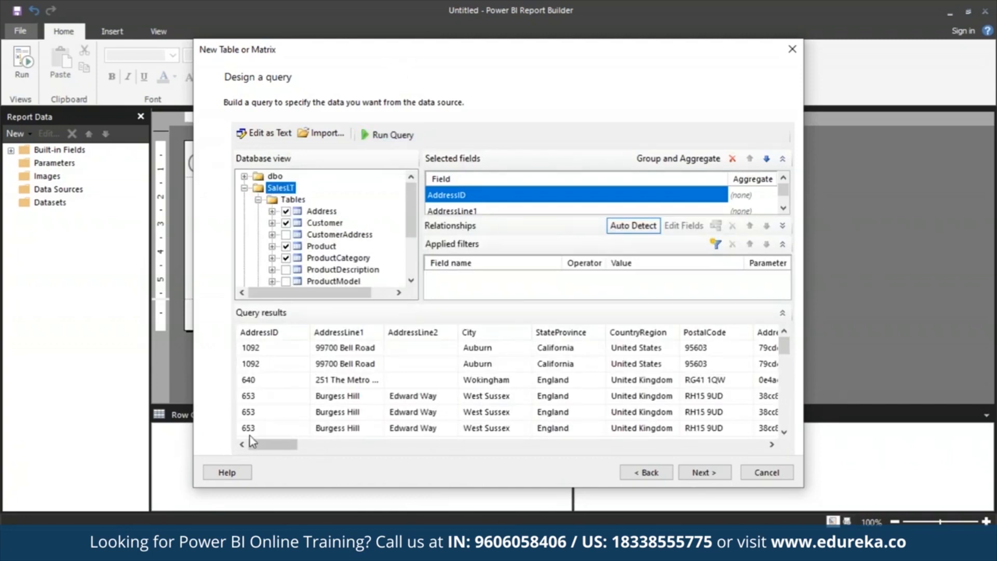
pyautogui.moveTo(265, 444)
pyautogui.mouseDown()
pyautogui.moveTo(580, 445)
pyautogui.moveTo(430, 461)
pyautogui.moveTo(274, 445)
pyautogui.mouseUp()
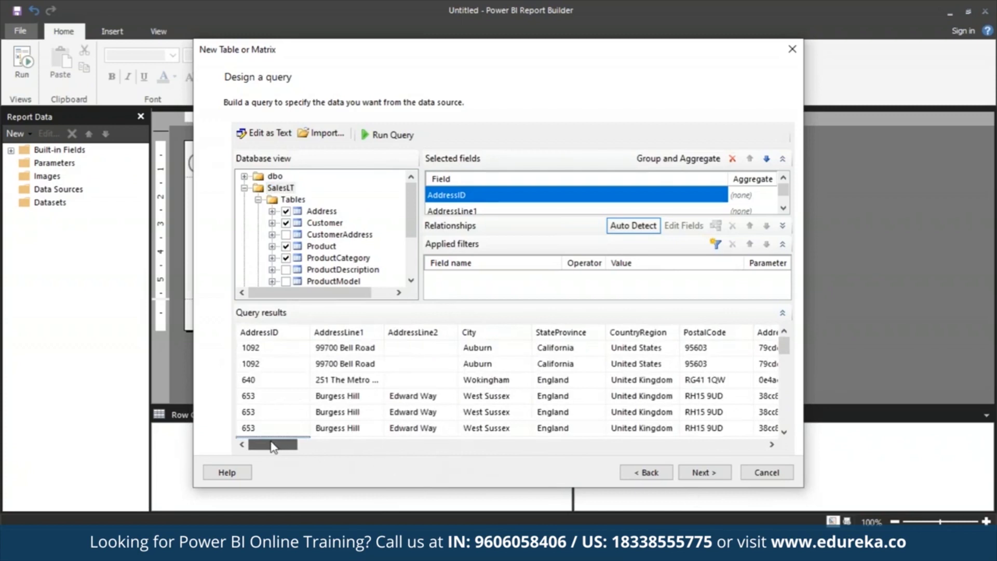
pyautogui.moveTo(785, 346)
pyautogui.mouseDown()
pyautogui.moveTo(799, 402)
pyautogui.moveTo(791, 330)
pyautogui.mouseUp()
pyautogui.click(712, 474)
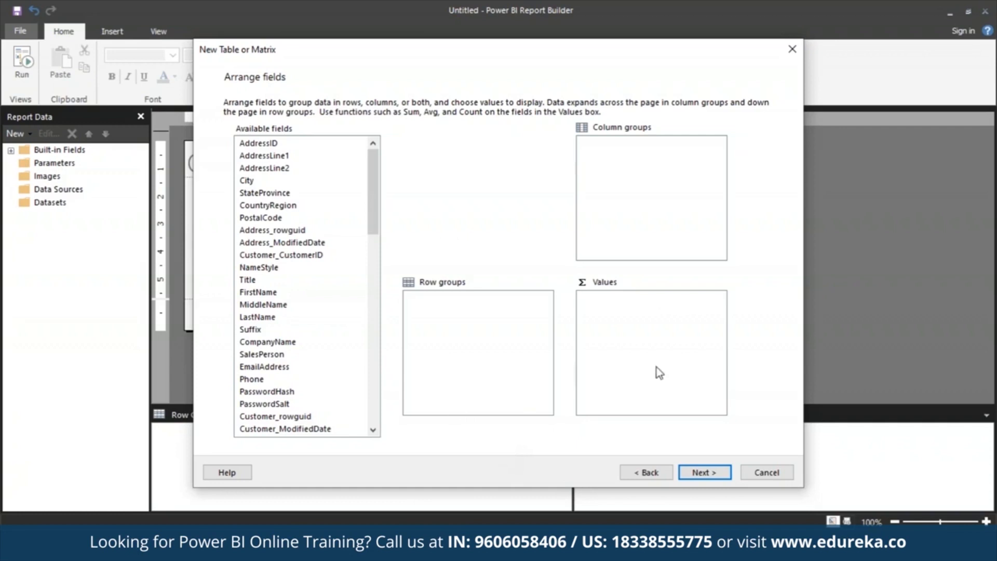
# - Add CompanyName, SalesOrderNumber and Product_Name, in that order, as the row groups
pyautogui.moveTo(374, 231); pyautogui.dragTo(374, 274)
pyautogui.click(292, 193)
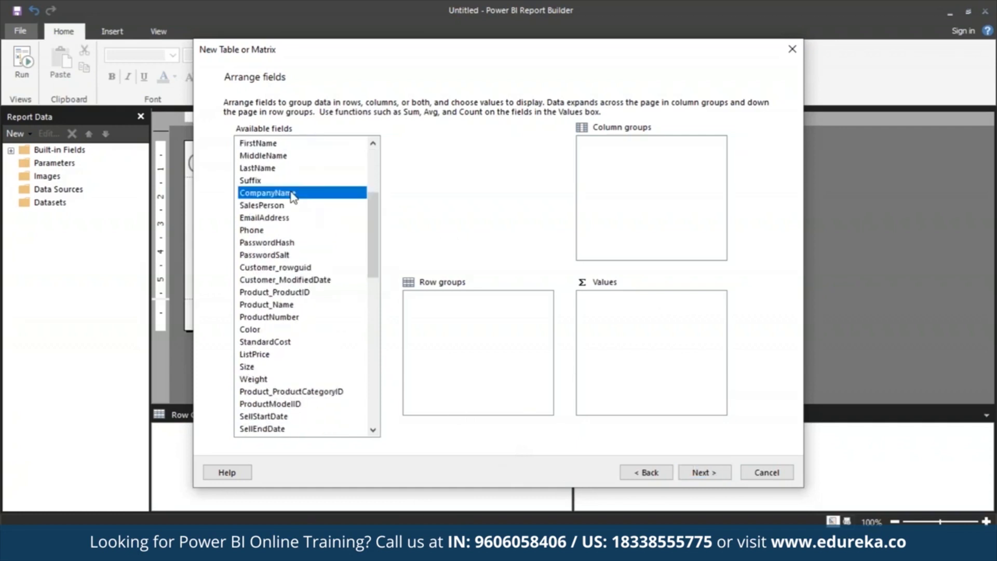
pyautogui.moveTo(291, 193); pyautogui.dragTo(511, 325)
pyautogui.moveTo(374, 276); pyautogui.dragTo(379, 378)
pyautogui.click(309, 396)
pyautogui.moveTo(309, 397); pyautogui.dragTo(475, 358)
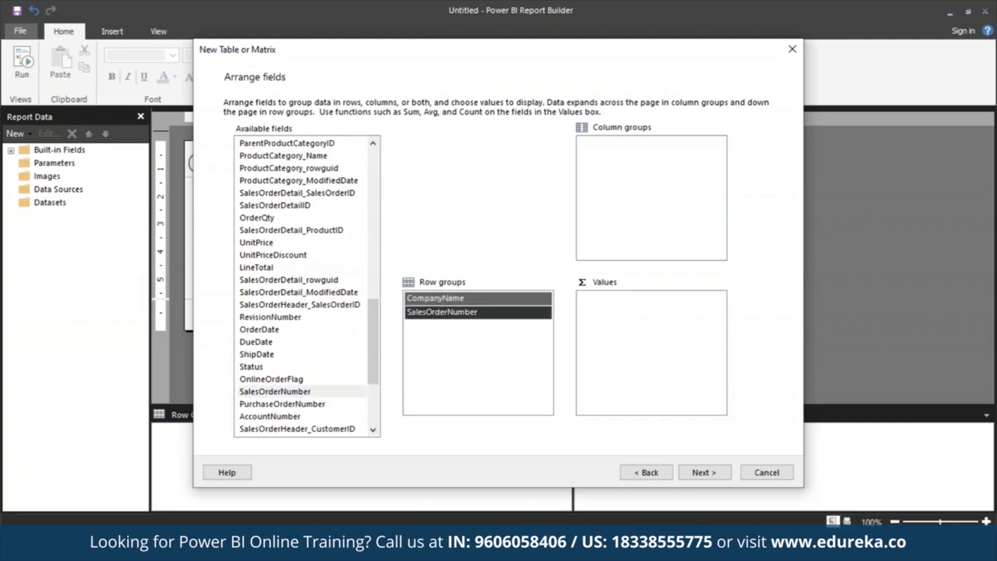
pyautogui.moveTo(375, 344); pyautogui.dragTo(377, 281)
pyautogui.click(314, 184)
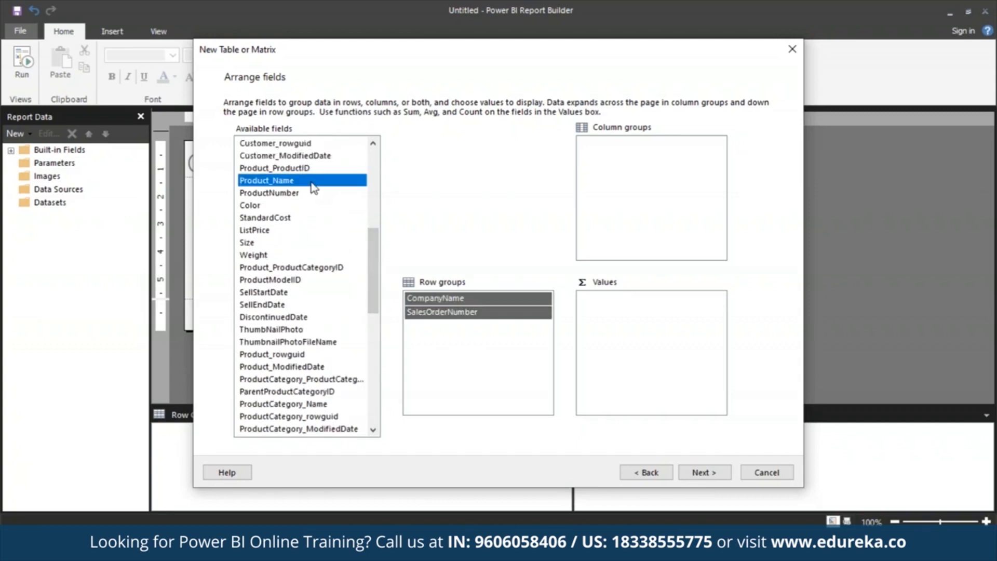
pyautogui.moveTo(315, 187); pyautogui.dragTo(447, 326)
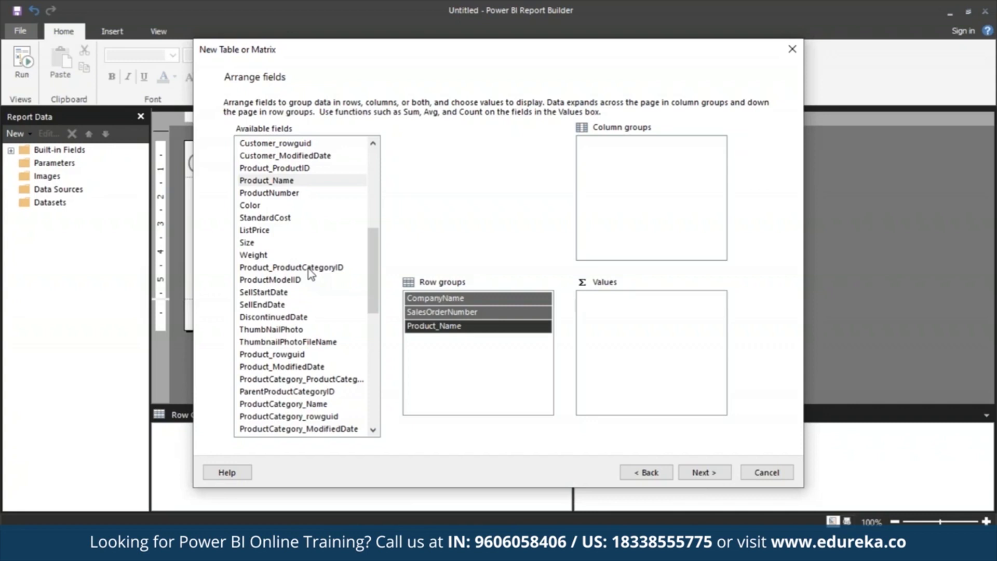
# - Add OrderQty, UnitPrice and LineTotal as summed values
pyautogui.scroll(6, 310, 274)
pyautogui.scroll(-9, 265, 370)
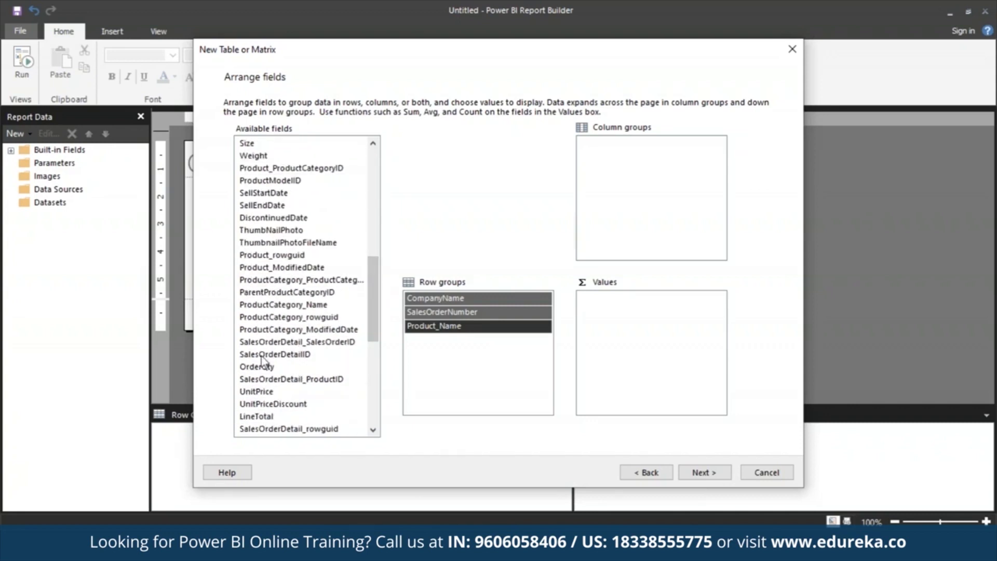
pyautogui.moveTo(265, 370); pyautogui.dragTo(675, 306)
pyautogui.moveTo(374, 324); pyautogui.dragTo(375, 331)
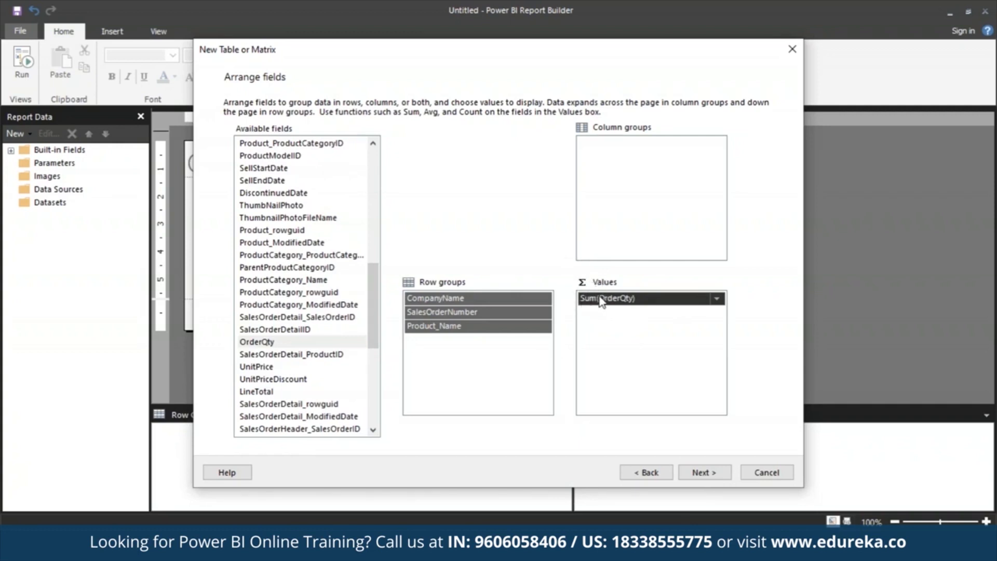
pyautogui.moveTo(291, 367); pyautogui.dragTo(650, 364)
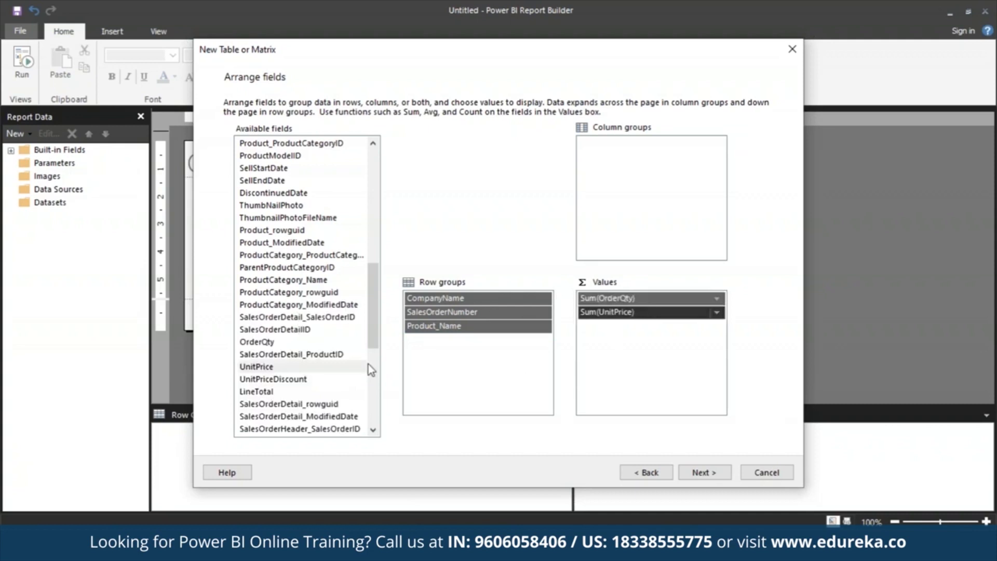
pyautogui.moveTo(283, 392); pyautogui.dragTo(660, 364)
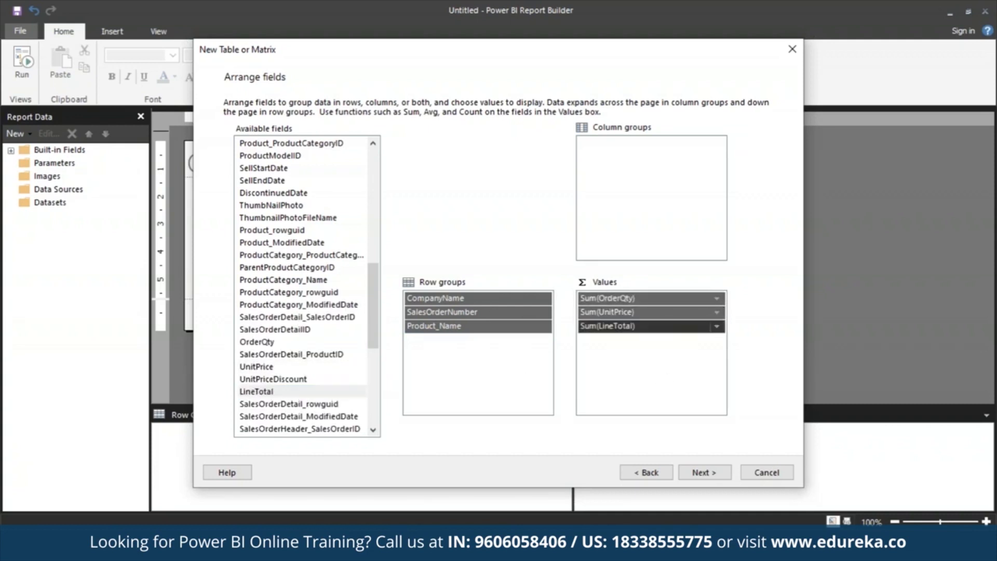
# - Turn off expanding and collapsing of groups, keep the blocked layout with subtotals below, and finish the wizard
pyautogui.click(715, 474)
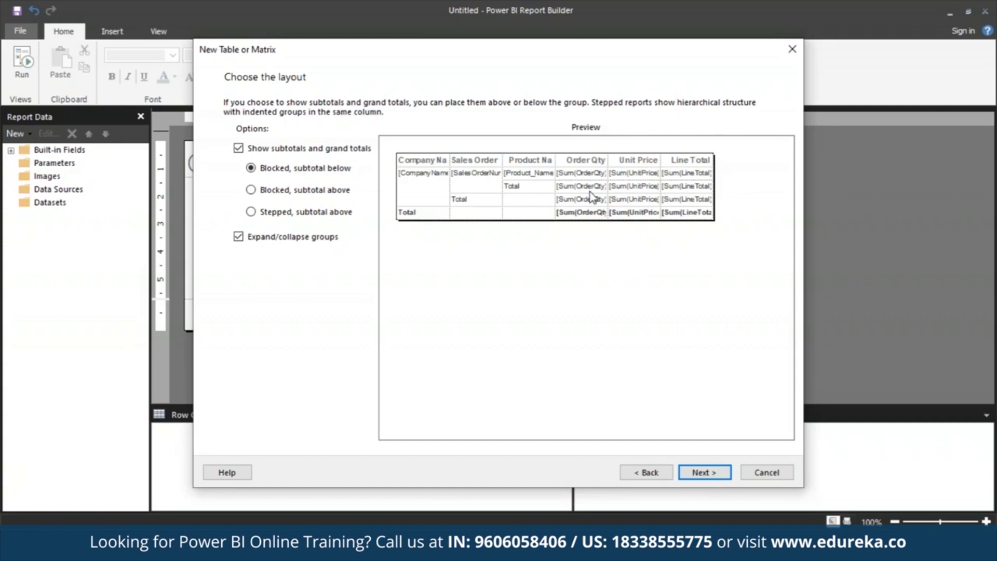
pyautogui.click(238, 237)
pyautogui.click(698, 478)
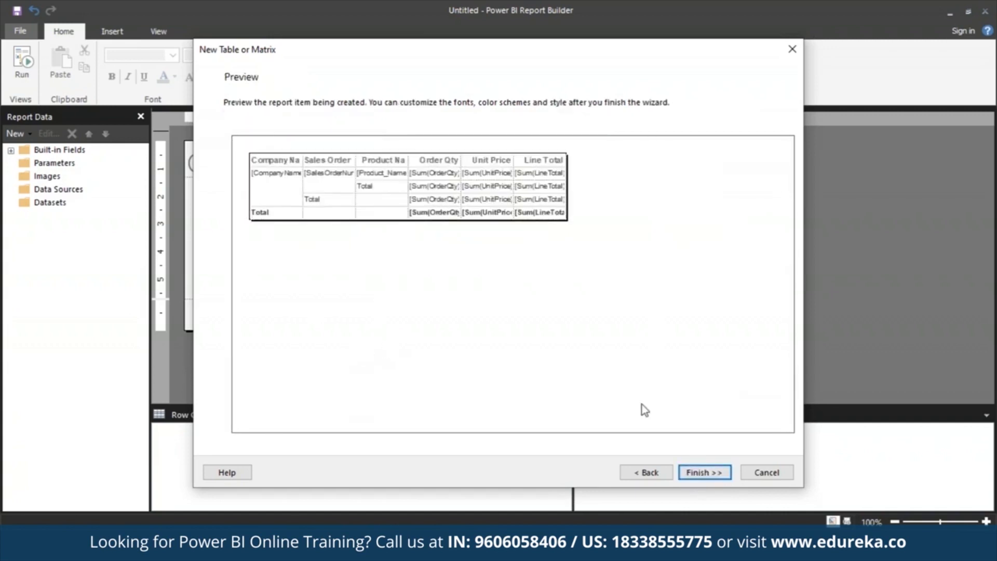
pyautogui.click(702, 472)
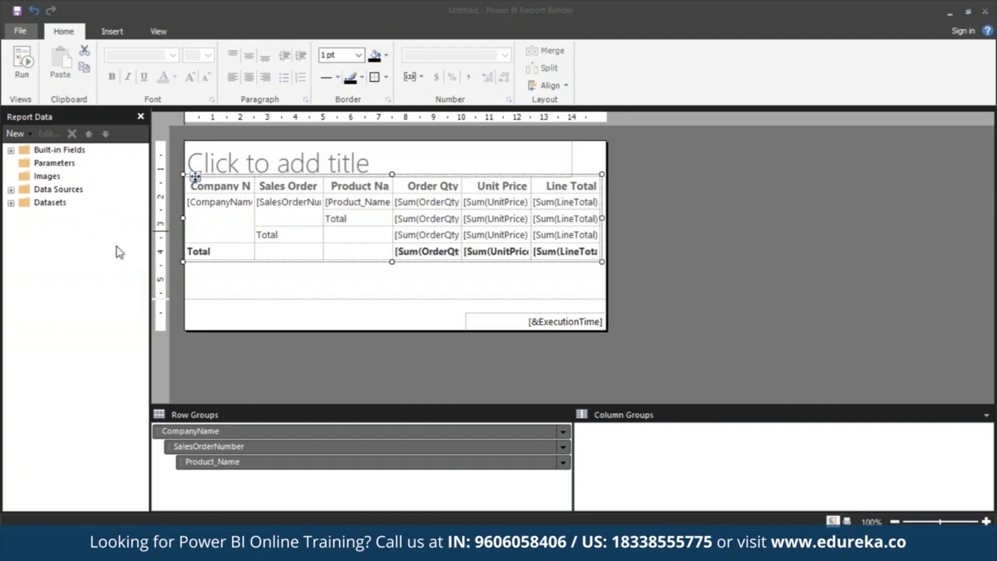
# - Expand the report's datasets in the report data and show the Properties pane
pyautogui.click(11, 203)
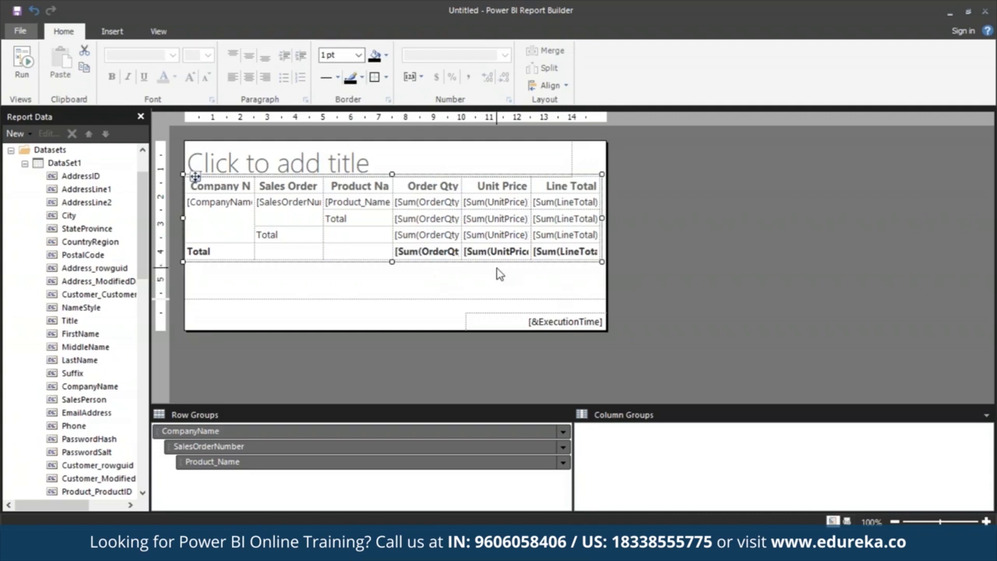
pyautogui.click(159, 31)
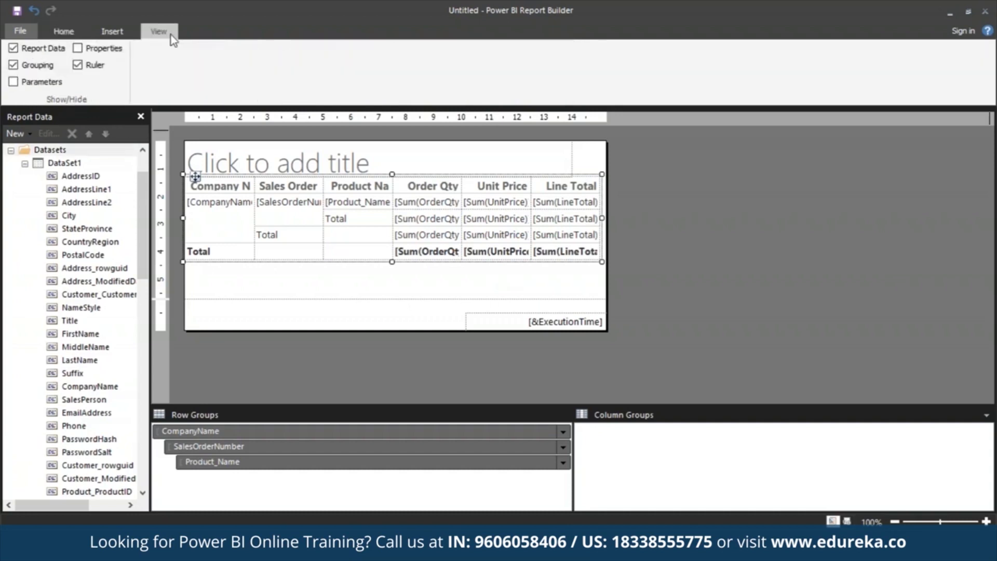
pyautogui.click(78, 48)
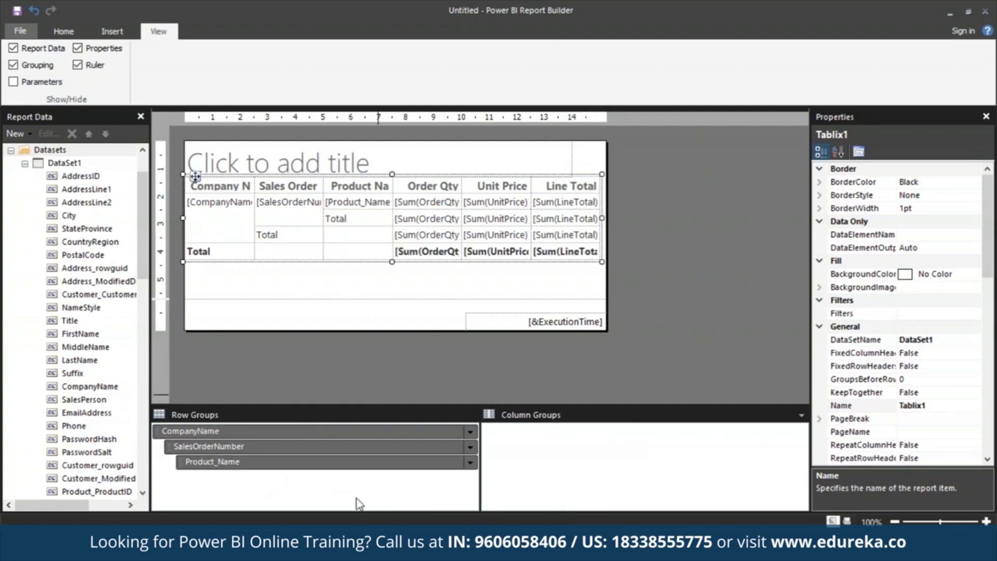
pyautogui.click(363, 447)
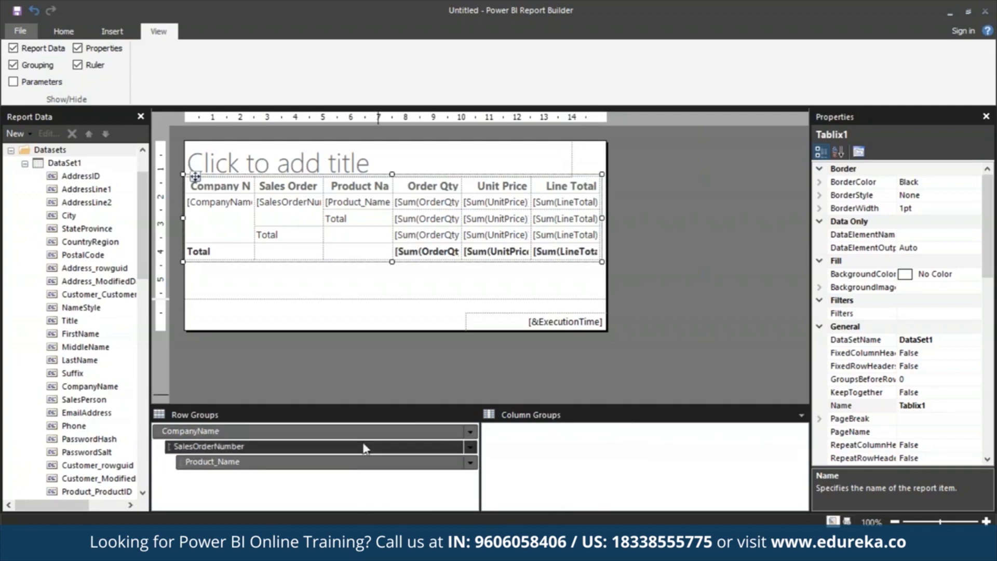
pyautogui.click(363, 463)
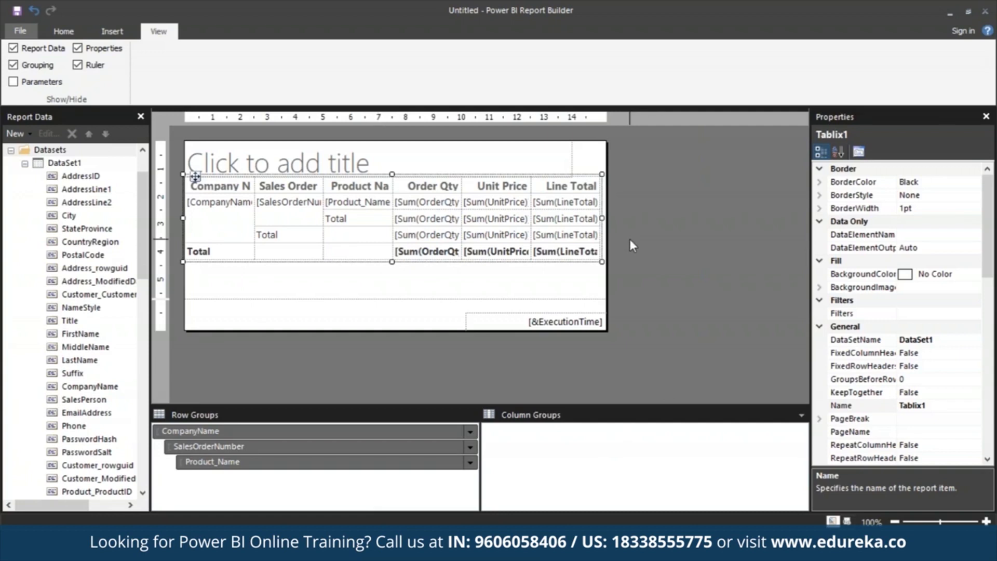
# - Run the report, view it in print layout, and return to the design view
pyautogui.click(71, 35)
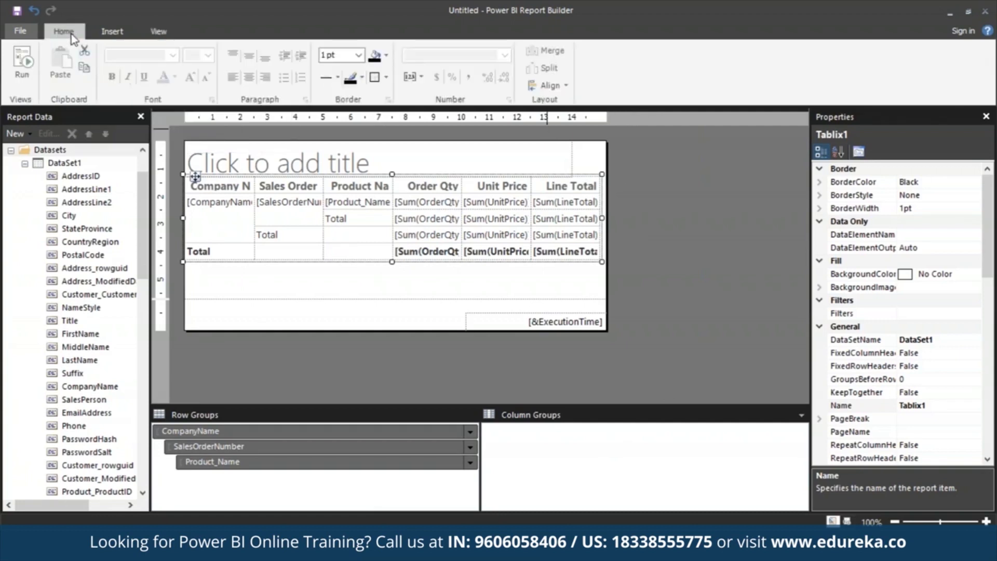
pyautogui.click(26, 72)
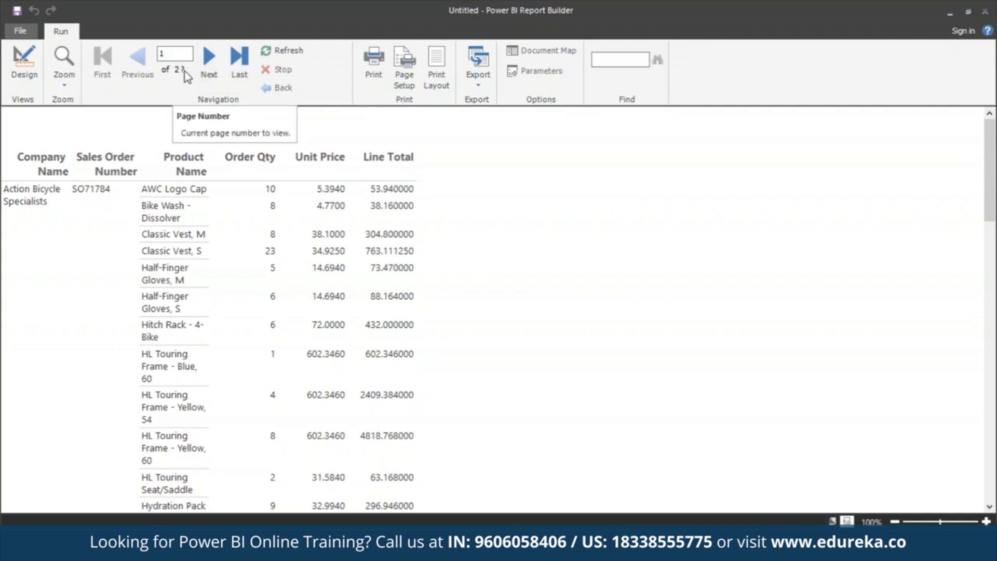
pyautogui.click(442, 67)
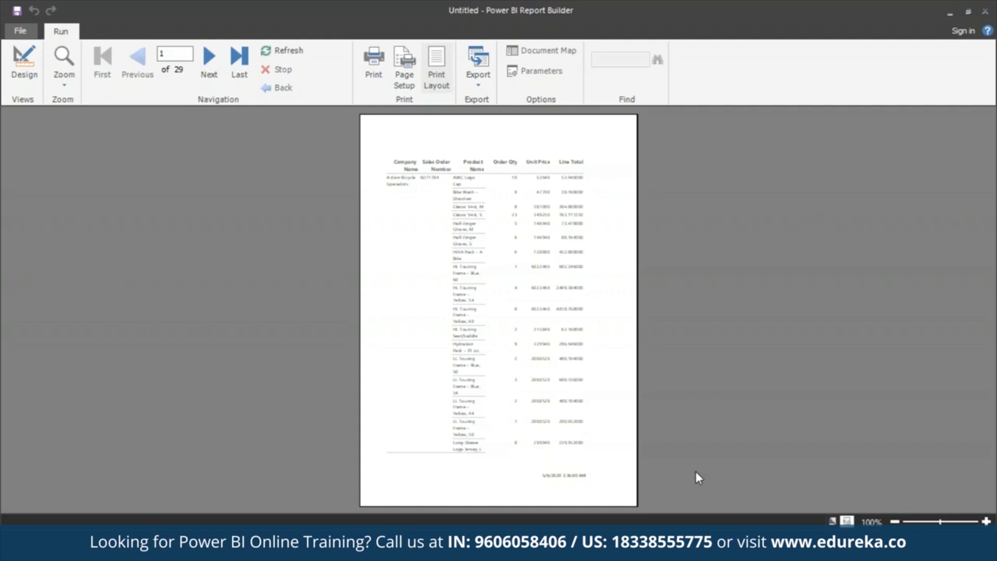
pyautogui.click(33, 70)
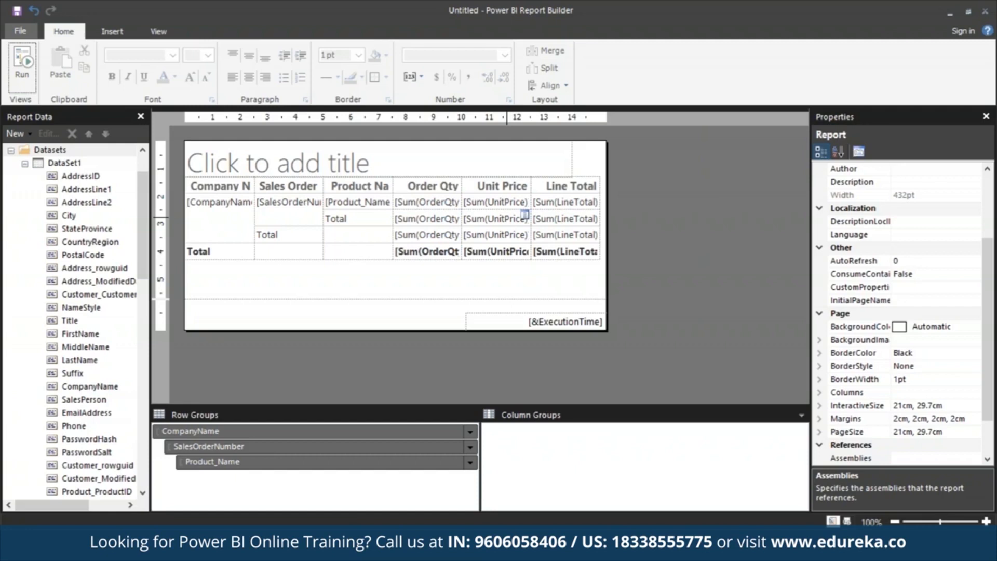
# - Widen the report canvas to about 517.5 pt and make the page footer slightly taller
pyautogui.moveTo(607, 234); pyautogui.dragTo(691, 234)
pyautogui.moveTo(222, 329)
pyautogui.mouseDown()
pyautogui.moveTo(219, 369)
pyautogui.moveTo(218, 334)
pyautogui.mouseUp()
pyautogui.click(155, 31)
pyautogui.click(78, 65)
pyautogui.click(78, 65)
pyautogui.click(23, 33)
pyautogui.click(232, 23)
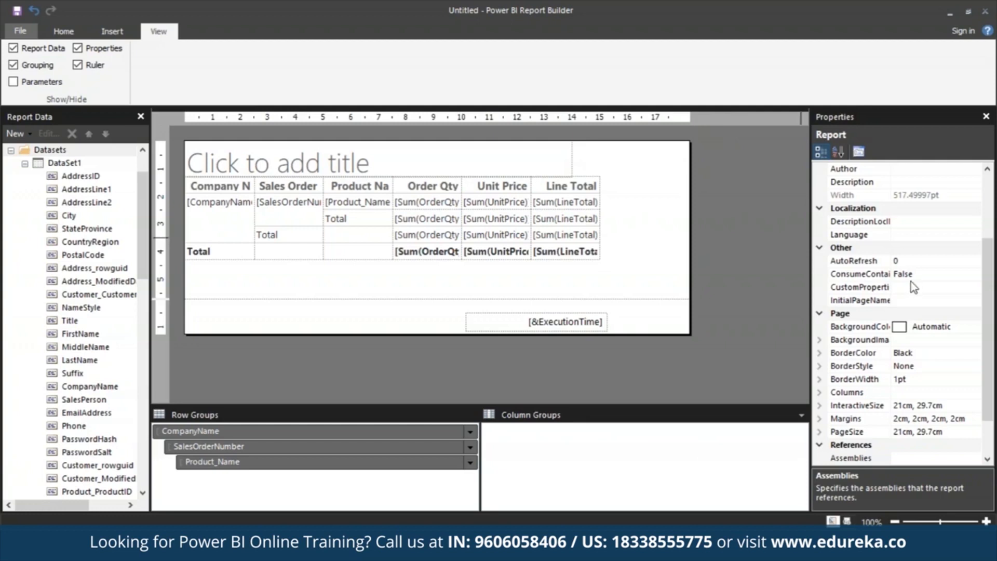
# - Set the report's left and right page margins to 1.9 cm each
pyautogui.click(820, 418)
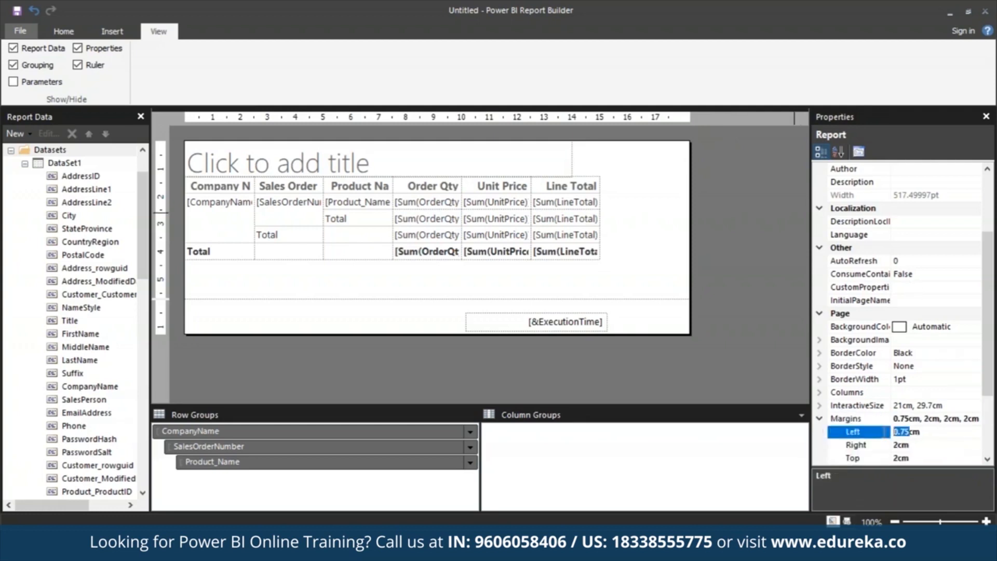
pyautogui.write('1.9')
pyautogui.click(896, 445)
pyautogui.press('BackSpace')
pyautogui.write('1.9')
pyautogui.press('Up')
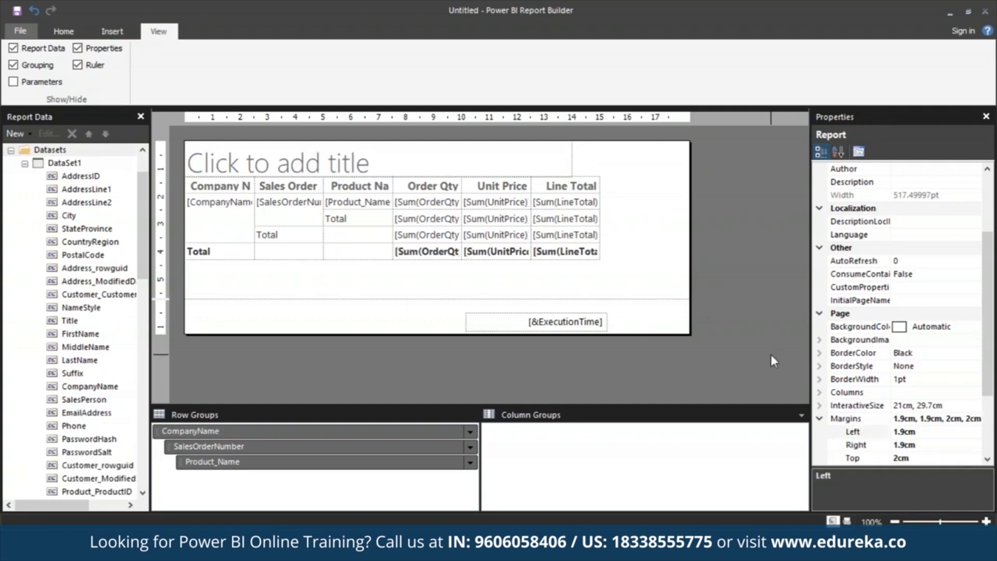
# - Enter "Sales by Company" as the report title
pyautogui.click(283, 158)
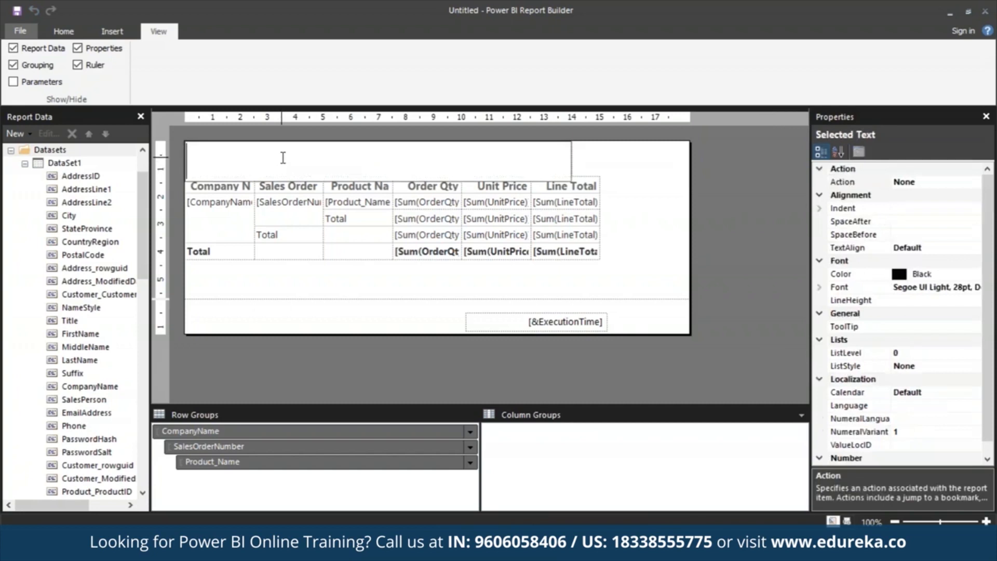
pyautogui.write('Sales by')
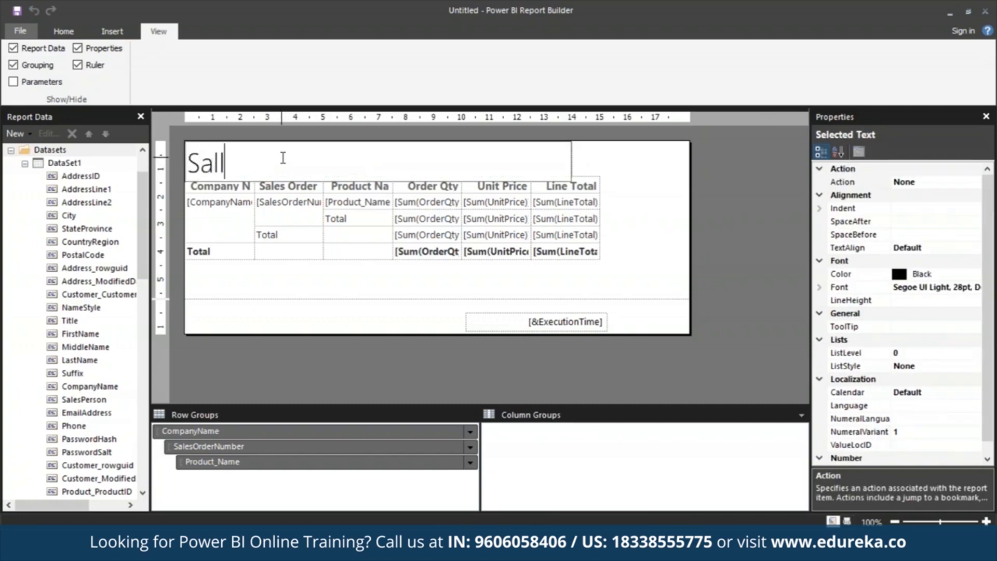
pyautogui.write(' Company')
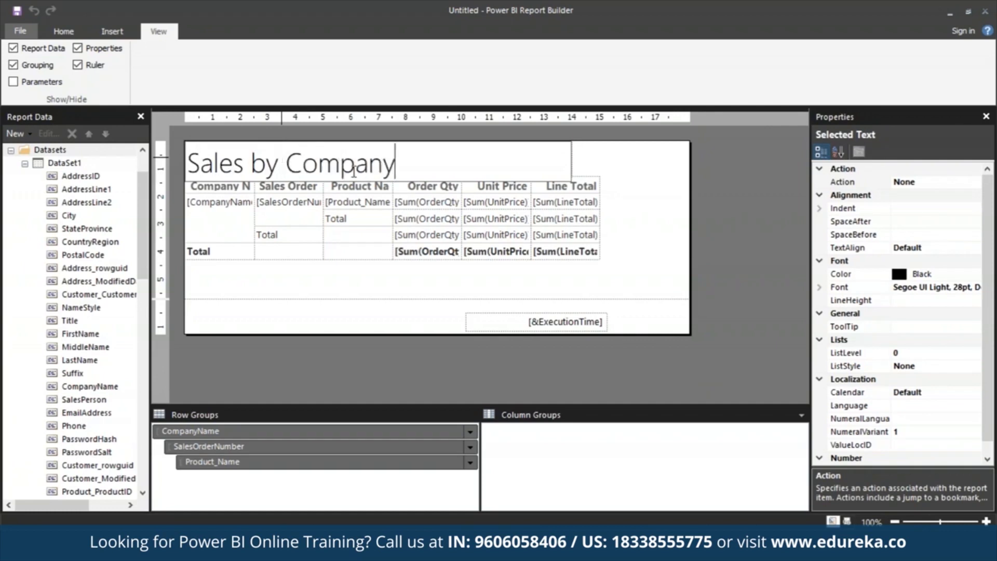
# - Set the font color of the whole report title to Blue
pyautogui.hotkey('ctrl', 'a')
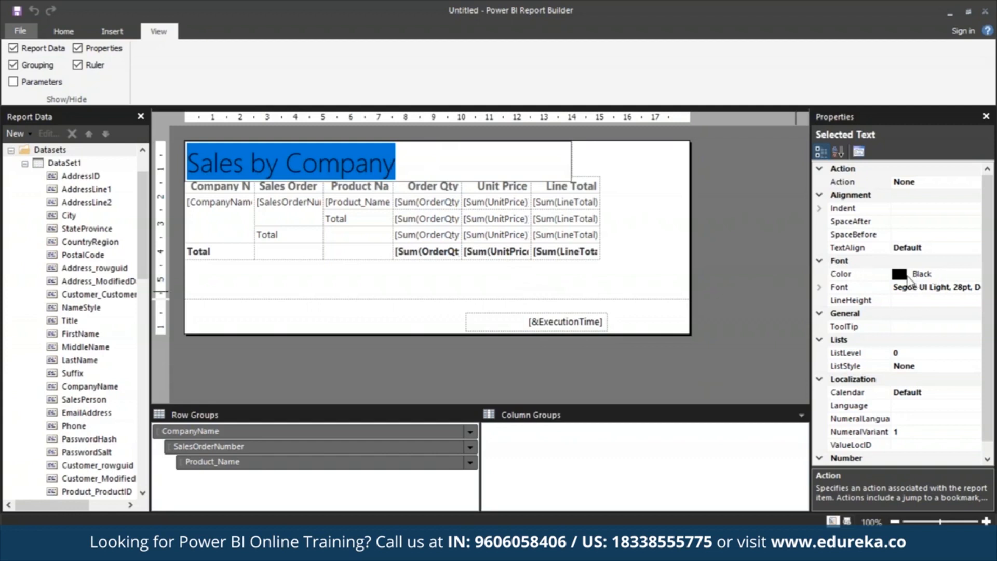
pyautogui.moveTo(913, 275); pyautogui.dragTo(934, 275)
pyautogui.press('BackSpace')
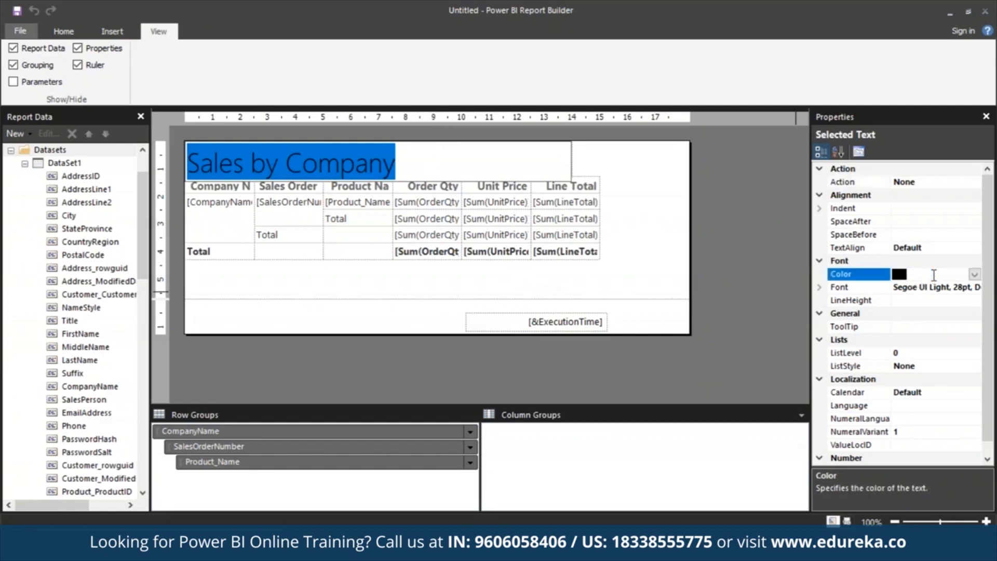
pyautogui.write('Blue')
pyautogui.click(762, 325)
# - Set the font color of the whole "Sales by Company" report title to Black
pyautogui.click(446, 169)
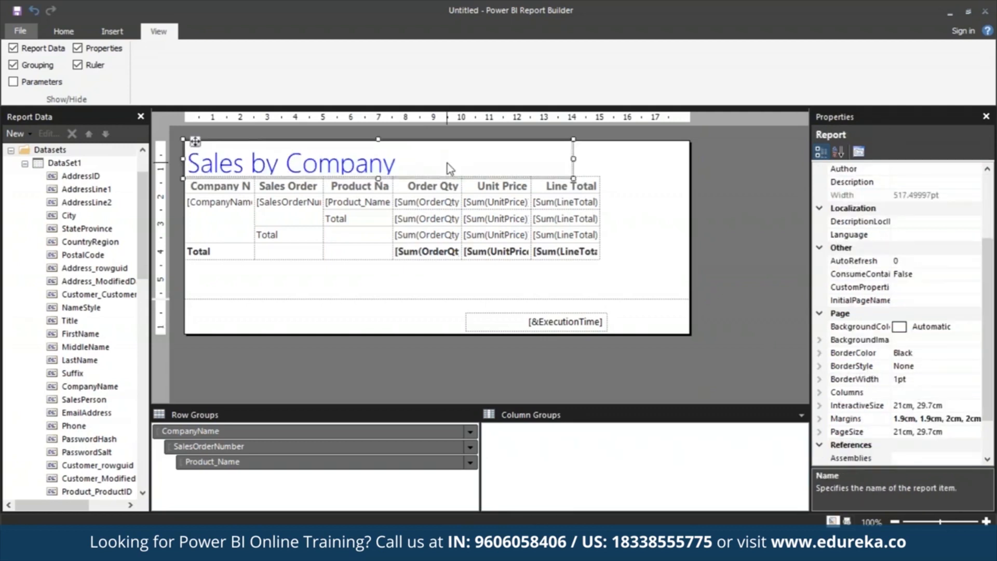
pyautogui.tripleClick(376, 166)
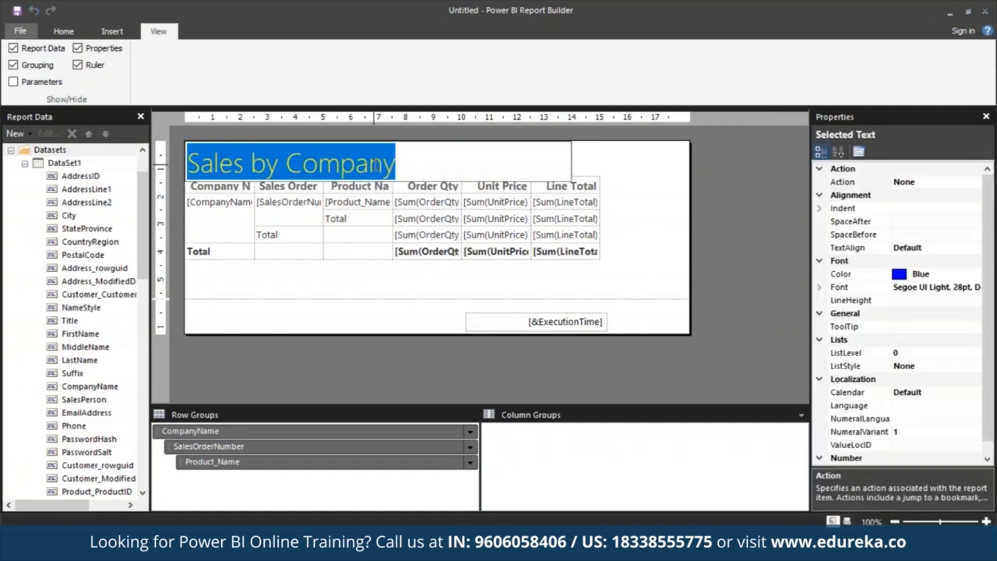
pyautogui.click(917, 274)
pyautogui.moveTo(912, 274); pyautogui.dragTo(940, 277)
pyautogui.write('Black')
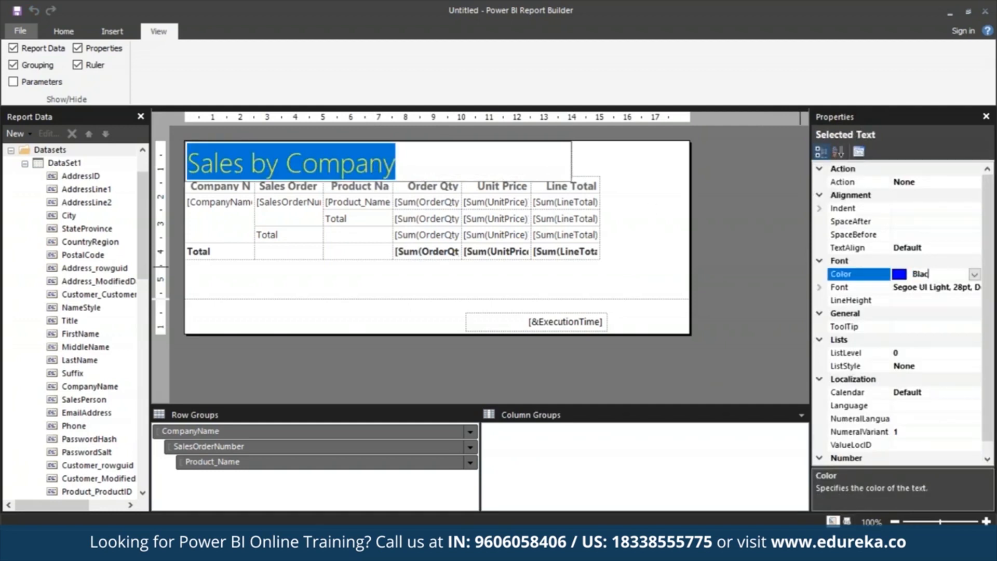
pyautogui.click(762, 291)
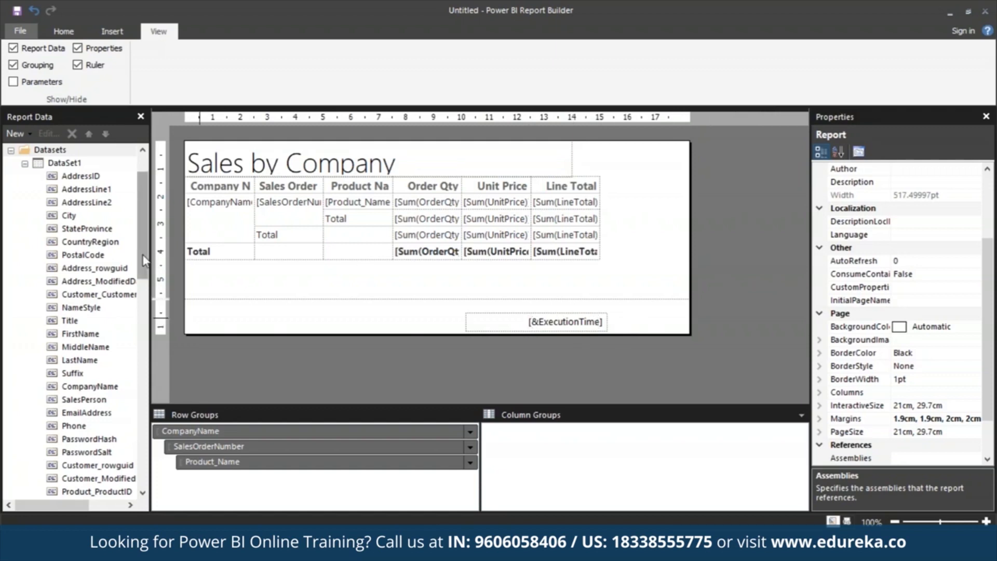
# - Add the built-in Page Number field to the page footer, just before the execution time text box
pyautogui.scroll(2, 145, 260)
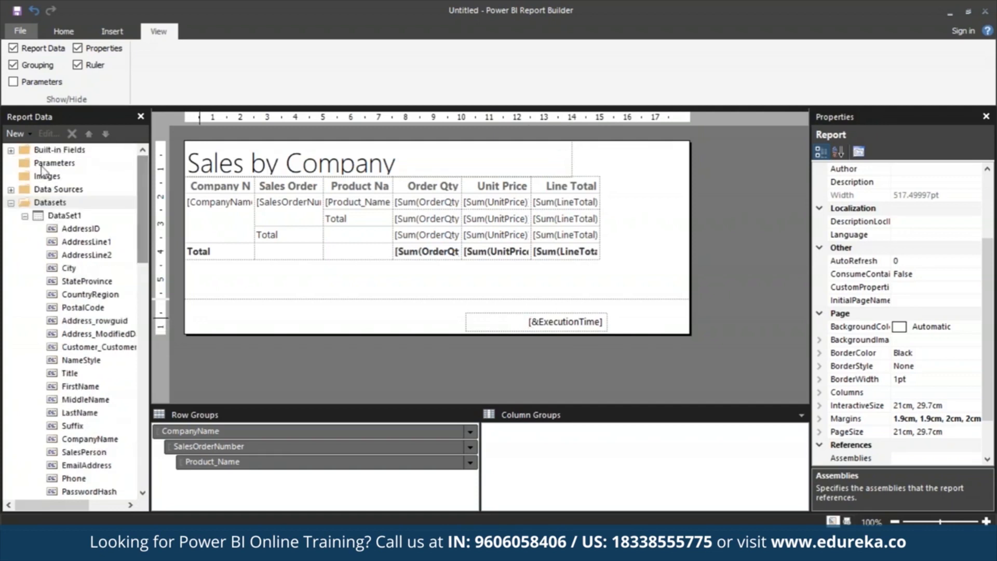
pyautogui.click(11, 150)
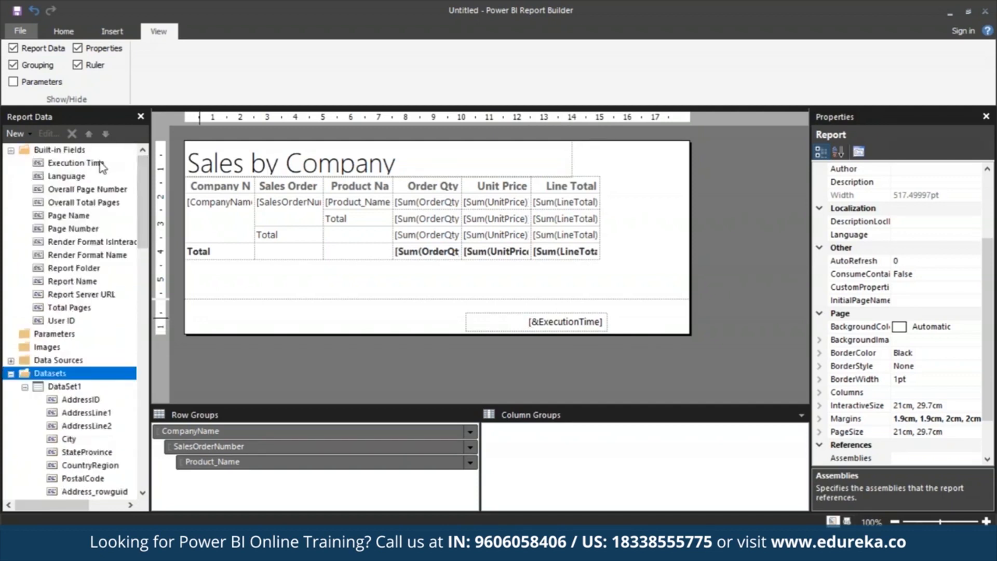
pyautogui.click(53, 231)
pyautogui.moveTo(52, 231); pyautogui.dragTo(426, 326)
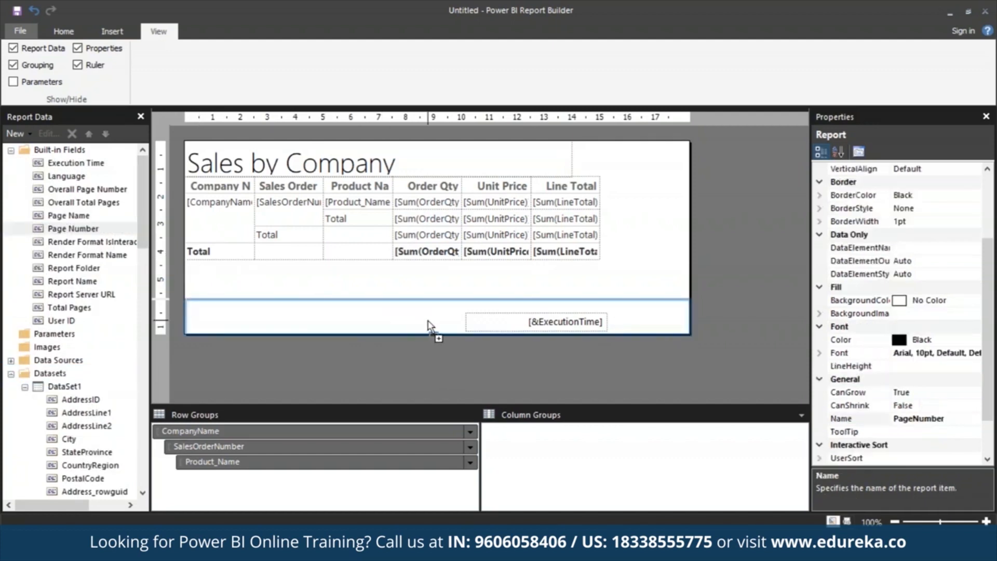
pyautogui.moveTo(437, 319); pyautogui.dragTo(406, 314)
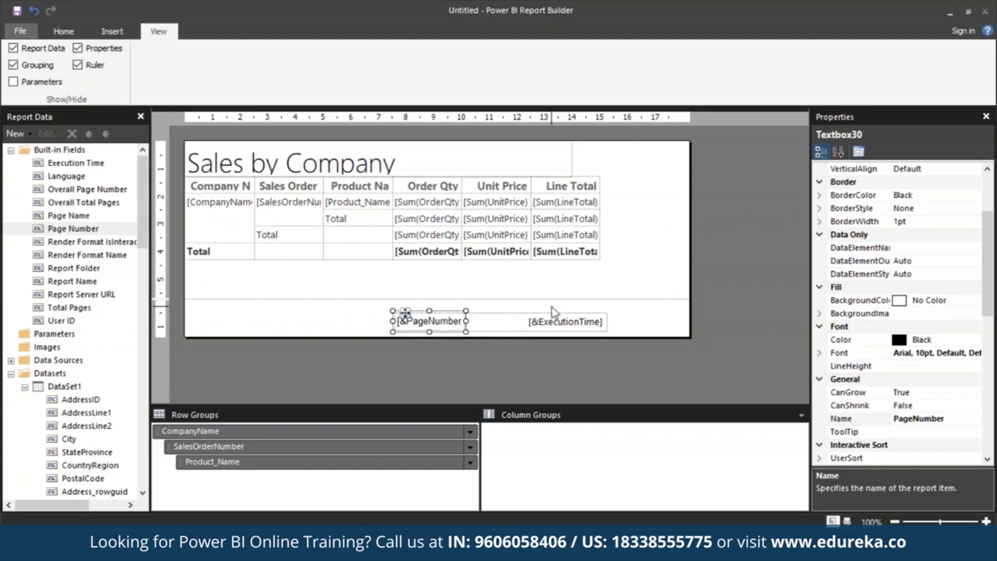
# - Narrow the page number text box to about 1 cm and shift it further from the execution time in the footer
pyautogui.moveTo(465, 311); pyautogui.dragTo(426, 303)
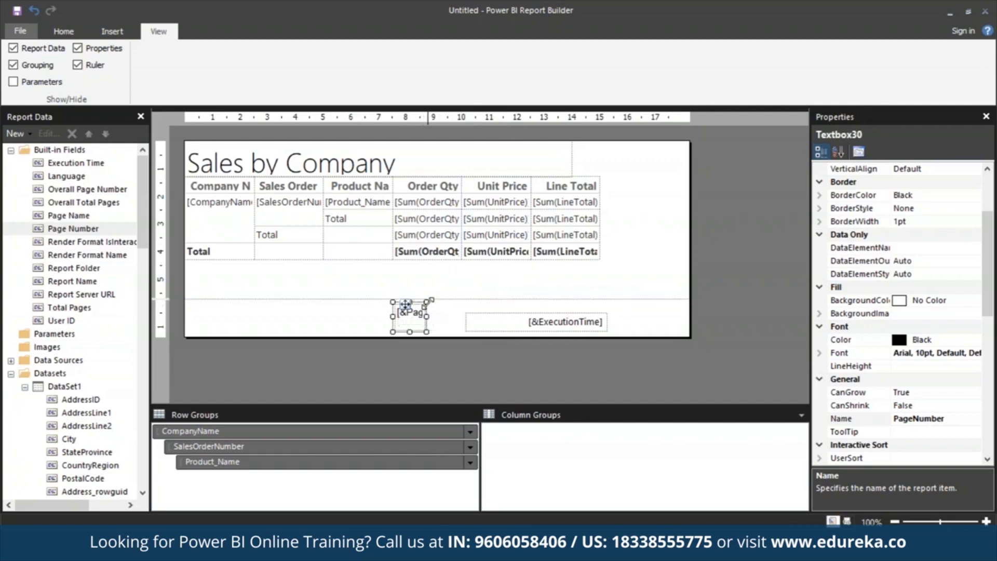
pyautogui.click(122, 32)
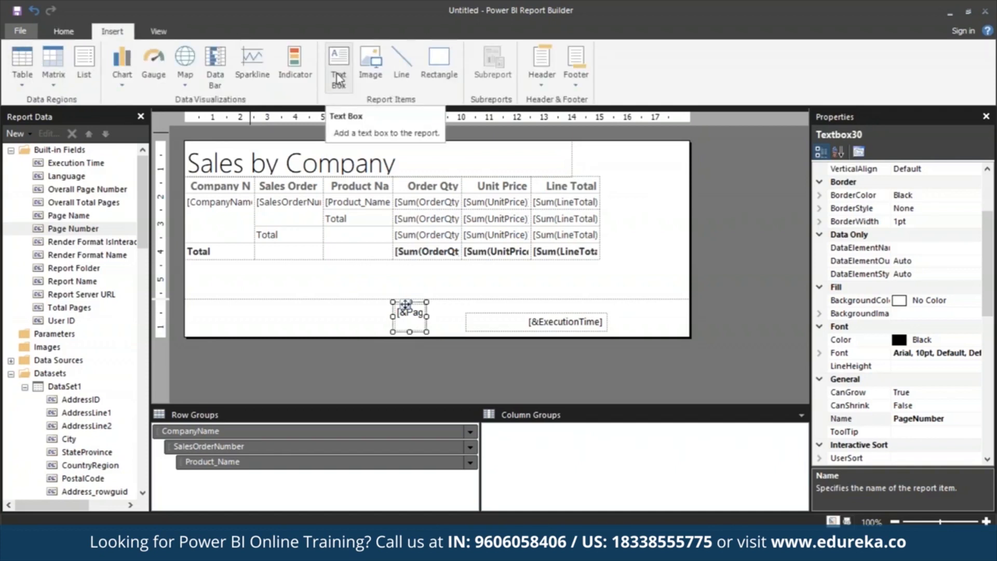
pyautogui.click(419, 313)
pyautogui.click(396, 312)
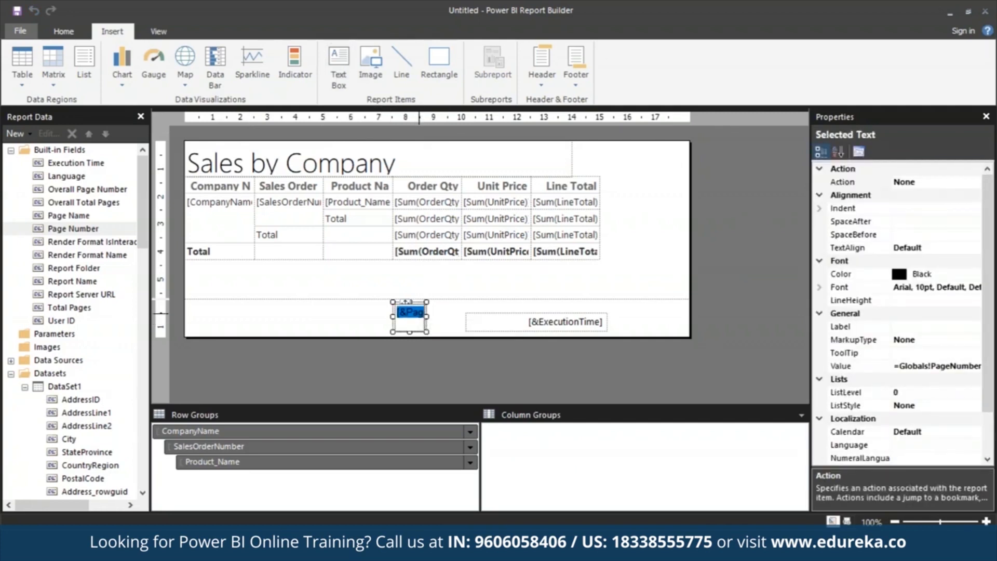
pyautogui.moveTo(420, 313); pyautogui.dragTo(426, 353)
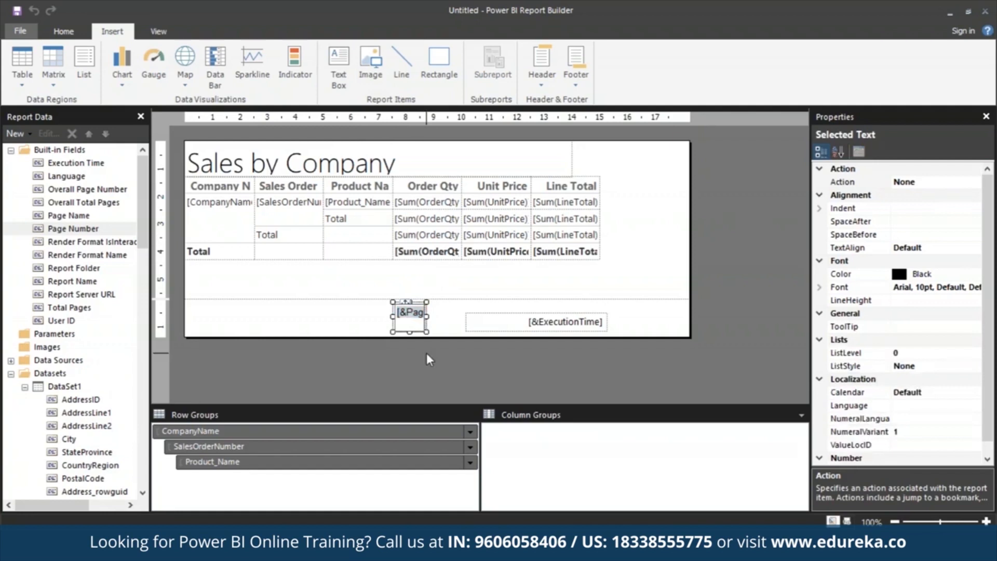
pyautogui.click(408, 301)
pyautogui.moveTo(406, 302); pyautogui.dragTo(514, 316)
pyautogui.moveTo(423, 317); pyautogui.dragTo(347, 319)
pyautogui.click(418, 315)
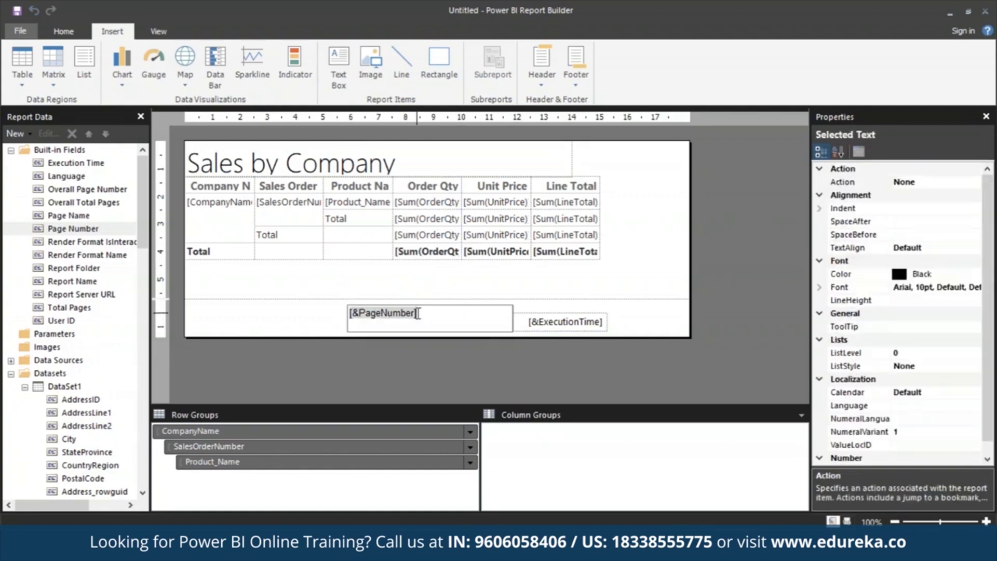
pyautogui.click(514, 311)
pyautogui.moveTo(513, 304); pyautogui.dragTo(371, 312)
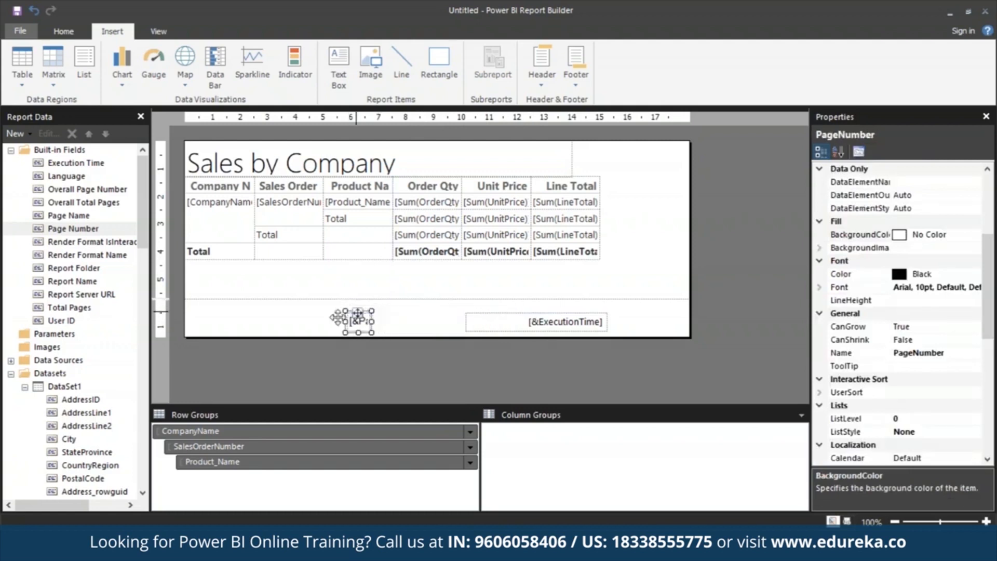
# - Insert a small text box containing "of" directly after the page number in the footer
pyautogui.click(306, 323)
pyautogui.click(350, 63)
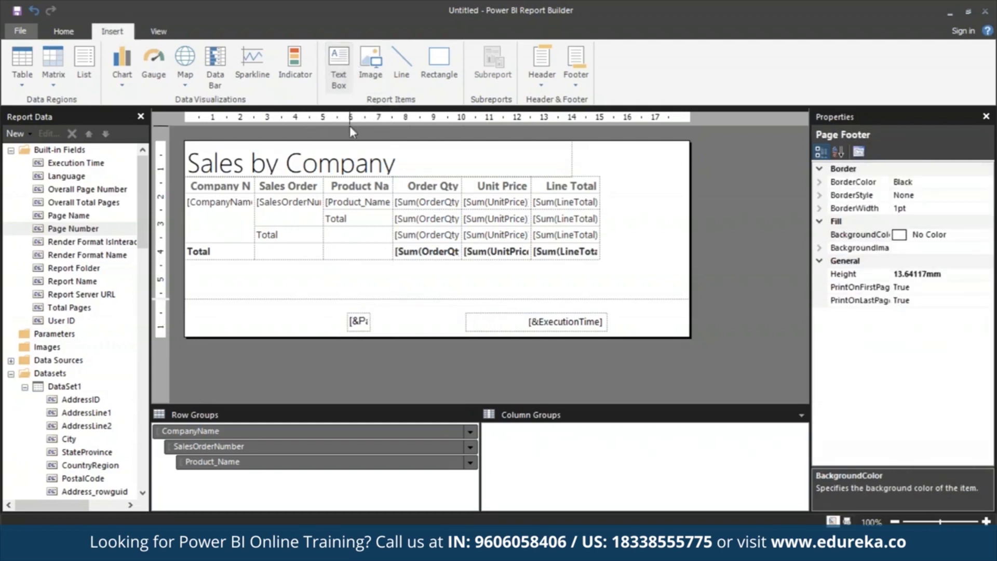
pyautogui.doubleClick(344, 80)
pyautogui.moveTo(371, 312); pyautogui.dragTo(395, 319)
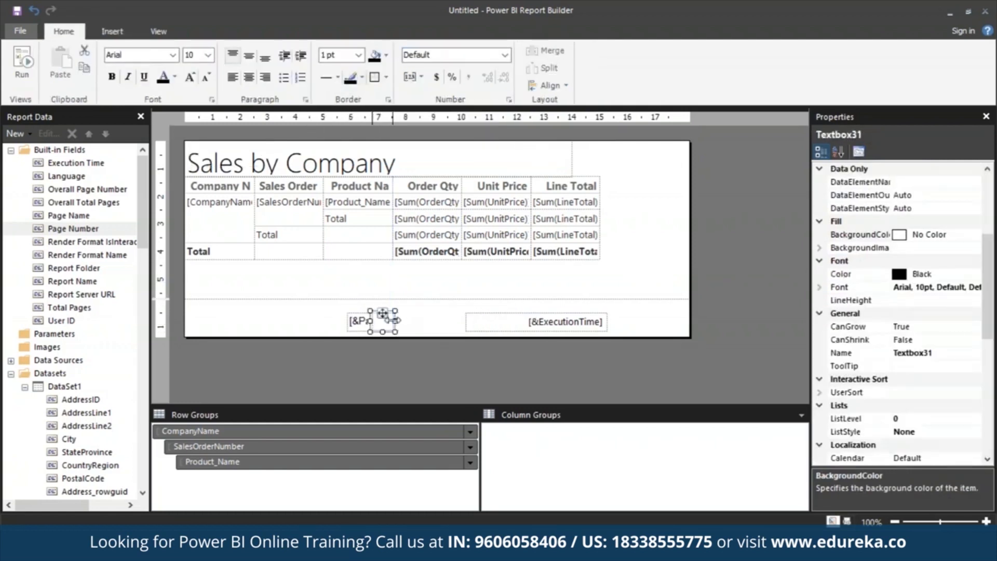
pyautogui.click(383, 323)
pyautogui.write('of')
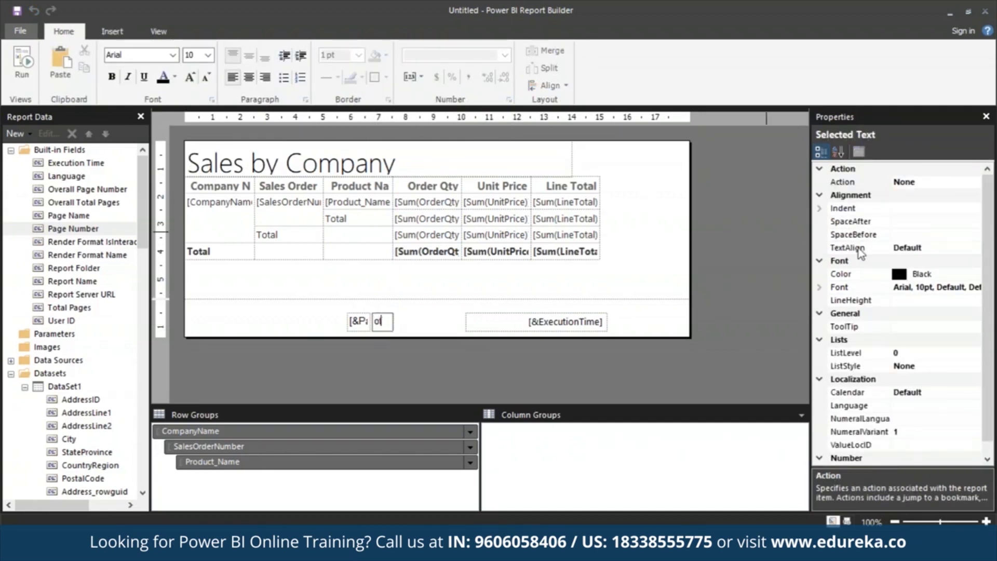
# - Add the built-in overall page count field after the "of" text box in the footer and keep it narrow
pyautogui.click(112, 31)
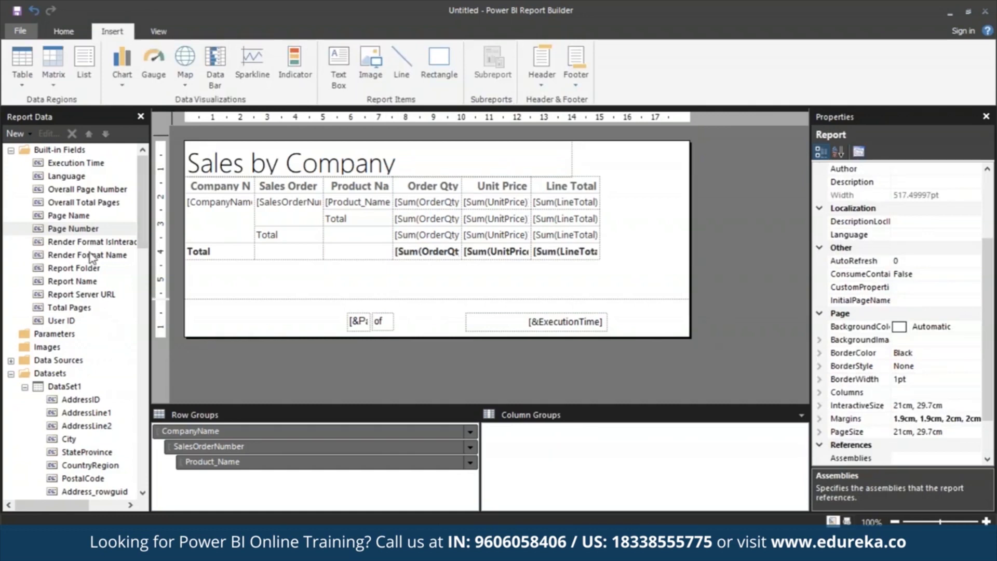
pyautogui.moveTo(78, 228); pyautogui.dragTo(395, 333)
pyautogui.moveTo(492, 330); pyautogui.dragTo(416, 327)
pyautogui.click(329, 305)
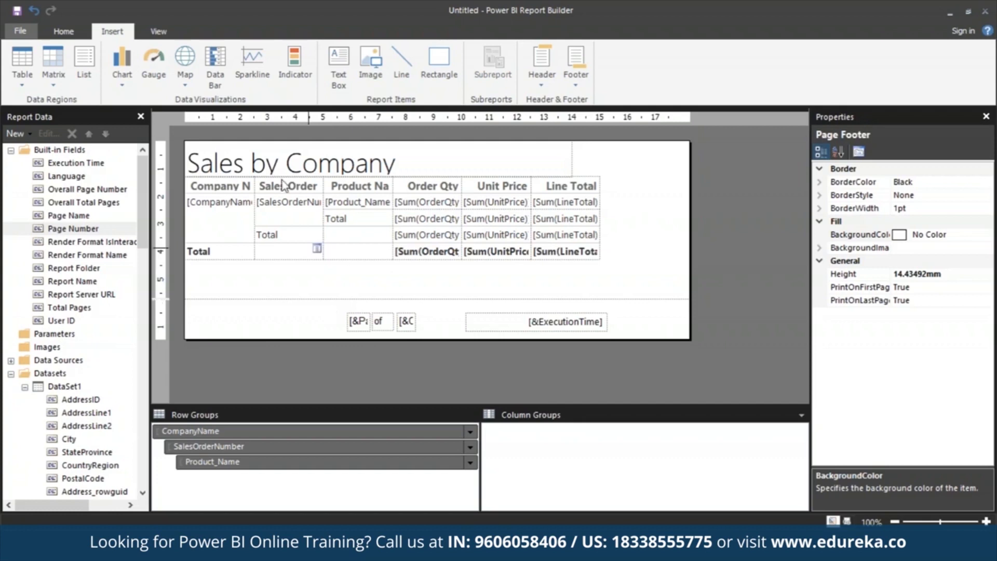
# - Widen the table's Company Name column to about 4 cm and the Product Name column to about 3.3 cm
pyautogui.click(240, 182)
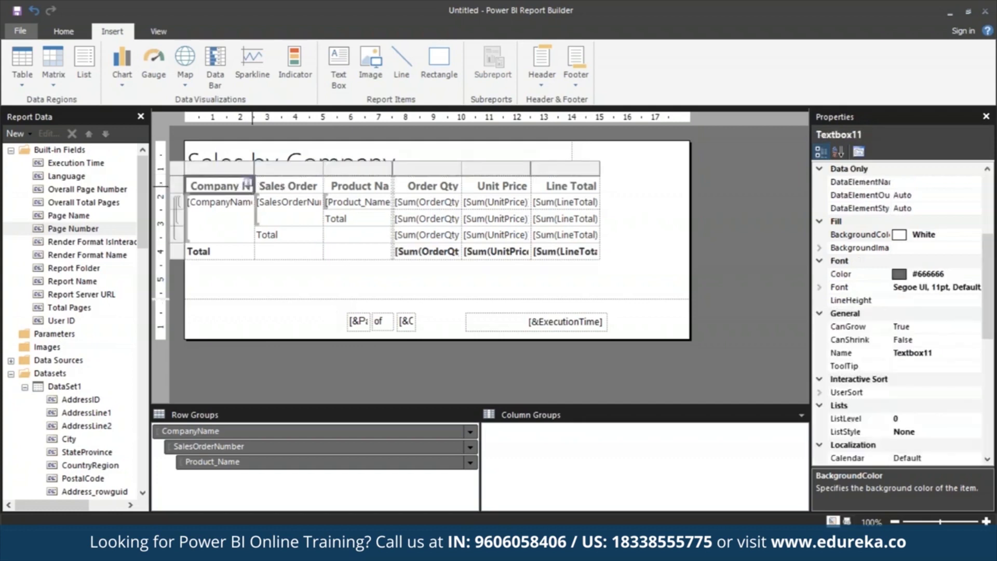
pyautogui.moveTo(253, 172); pyautogui.dragTo(294, 172)
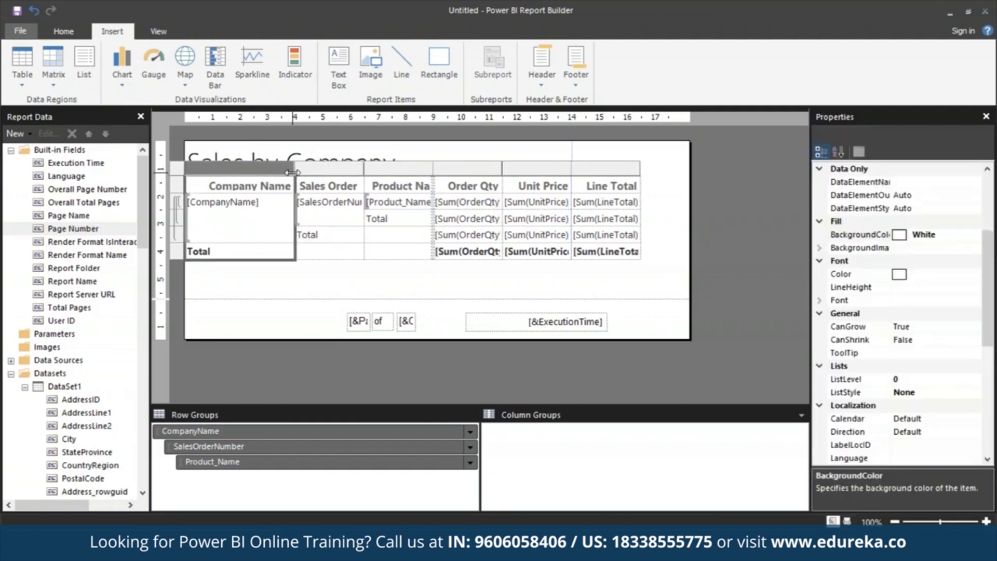
pyautogui.moveTo(434, 165); pyautogui.dragTo(457, 165)
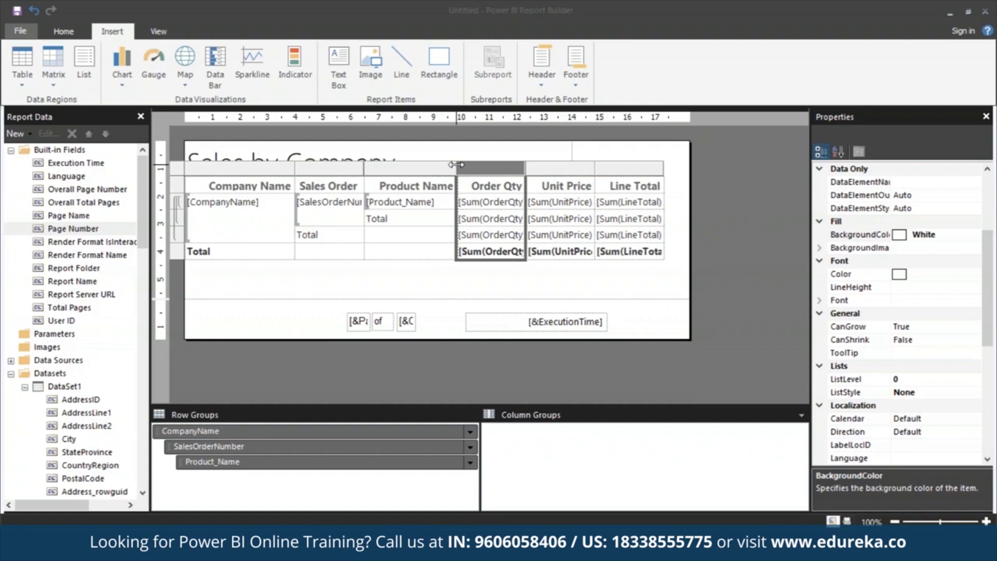
pyautogui.click(321, 326)
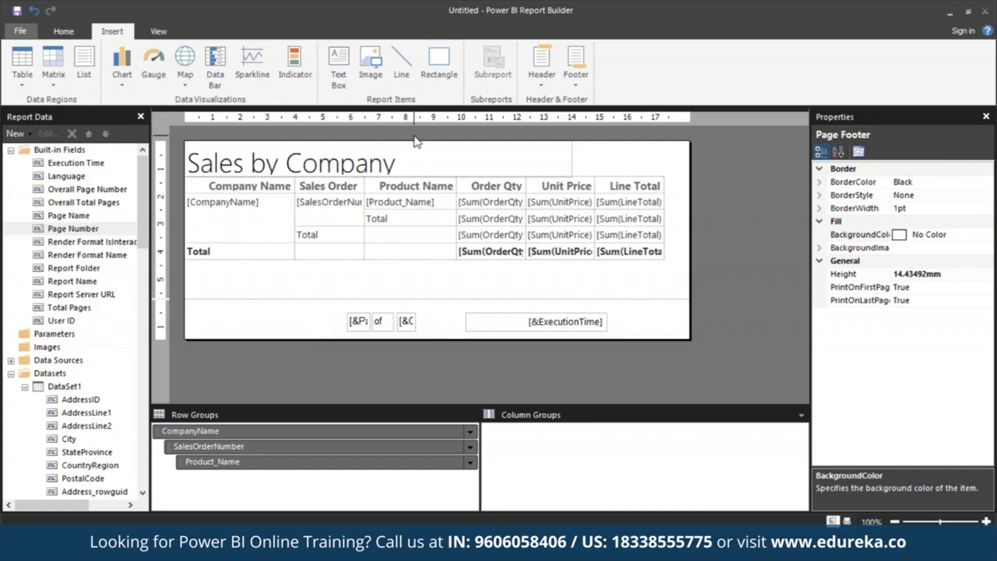
# - Apply the Currency number format to all cells in the Order Qty, Unit Price and Line Total columns
pyautogui.click(522, 189)
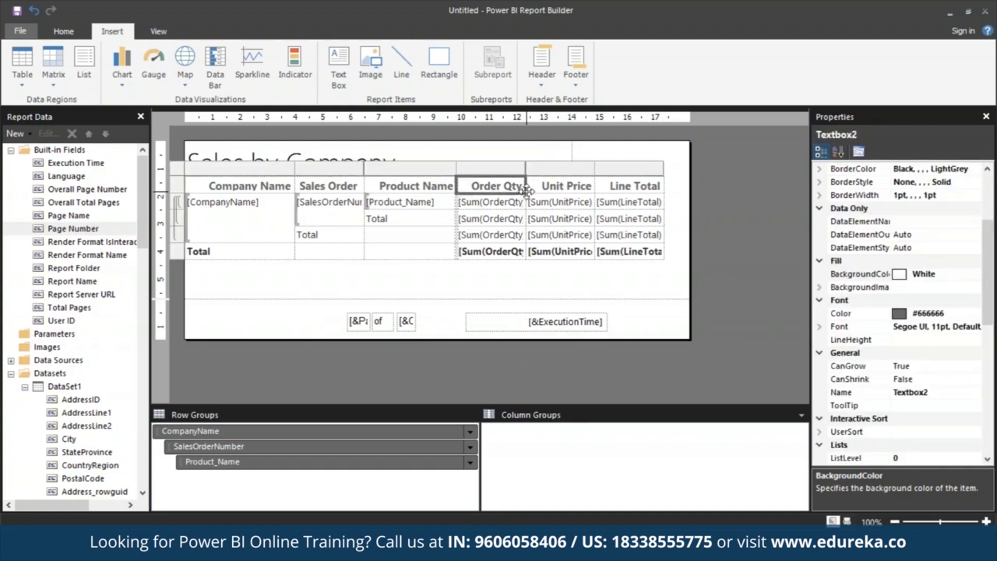
pyautogui.keyDown('shift'); pyautogui.click(629, 253); pyautogui.keyUp('shift')
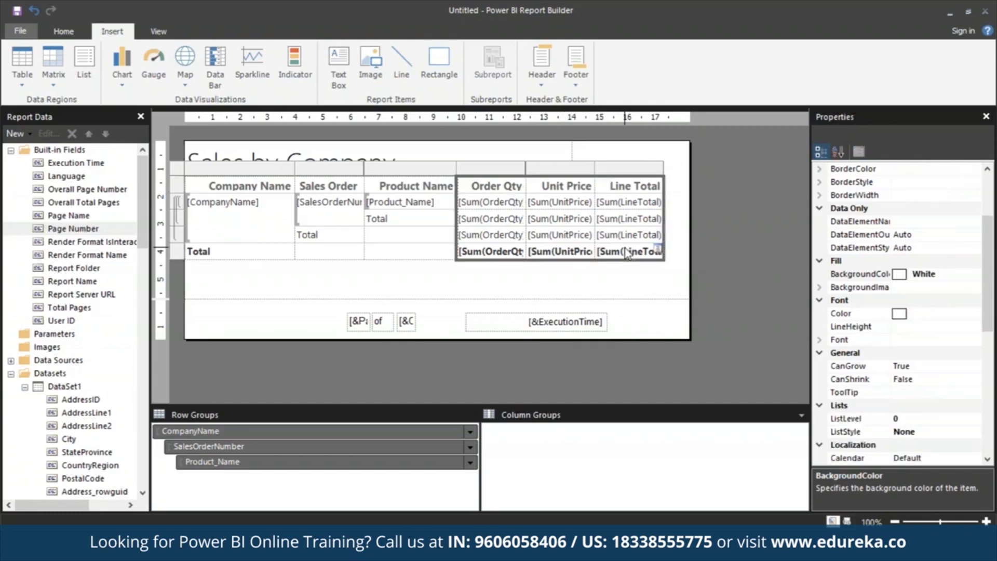
pyautogui.click(56, 34)
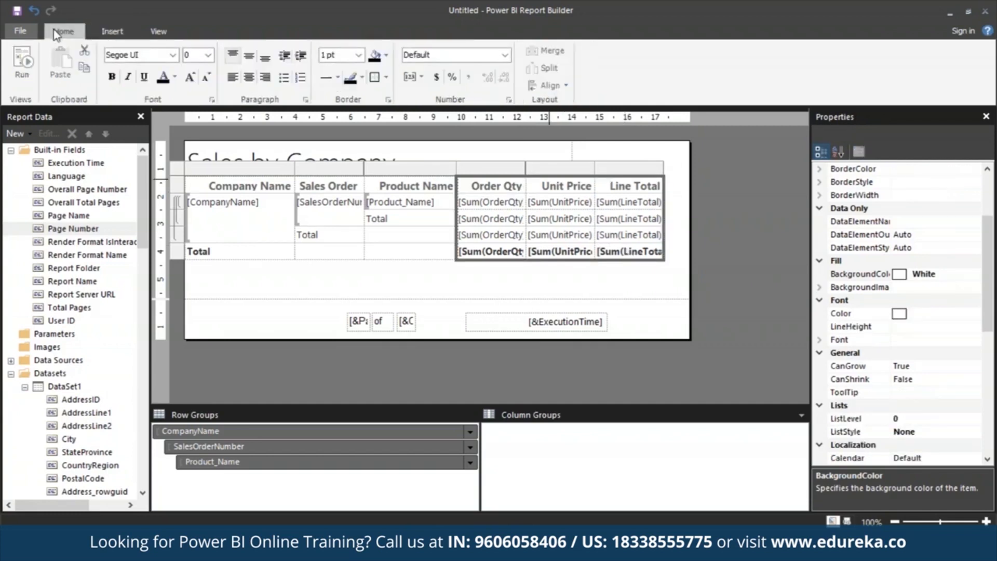
pyautogui.click(437, 78)
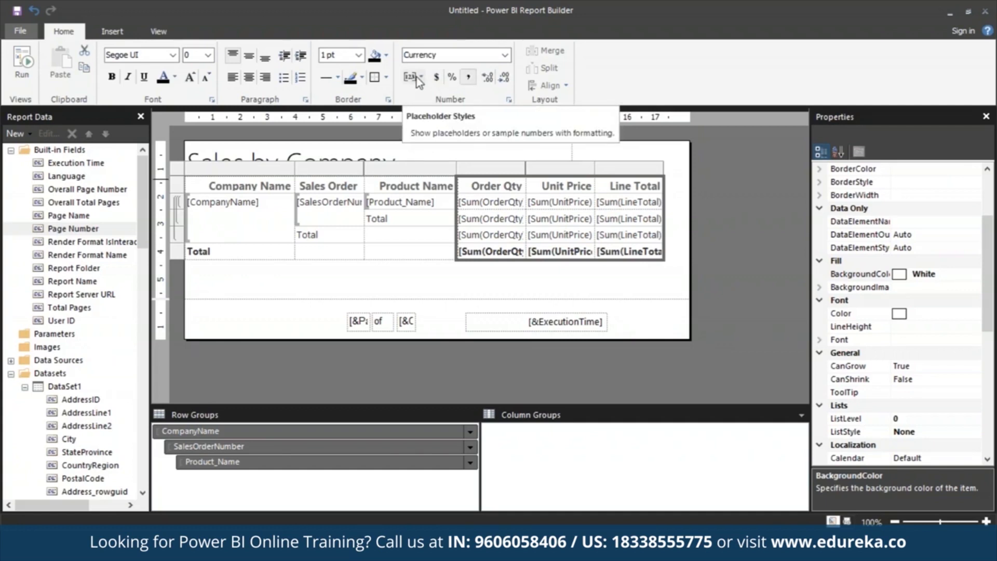
# - Switch the placeholder style to Sample Values for the numeric table cells
pyautogui.click(416, 77)
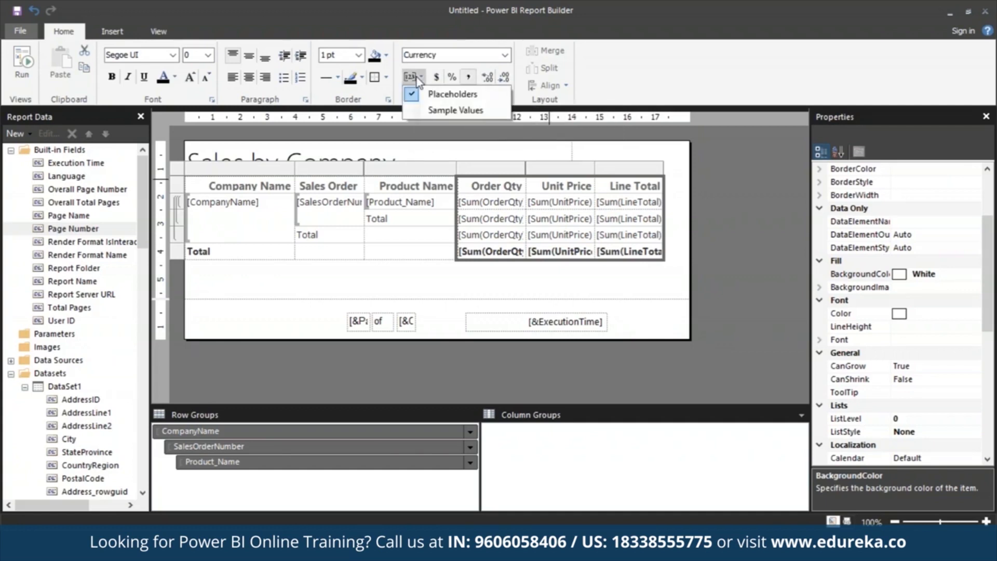
pyautogui.click(430, 108)
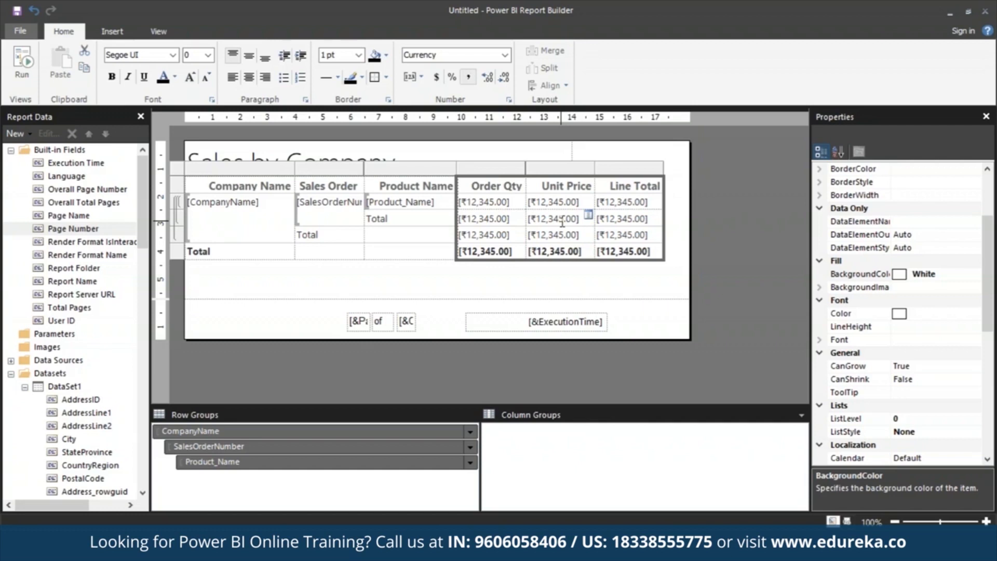
pyautogui.click(655, 280)
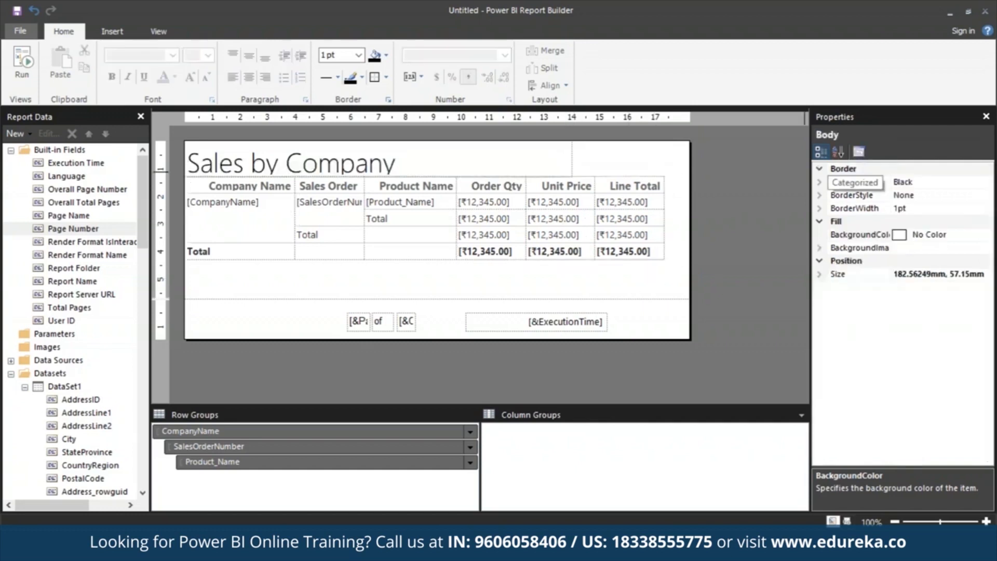
# - Turn on Advanced Mode for the row and column groups
pyautogui.click(159, 32)
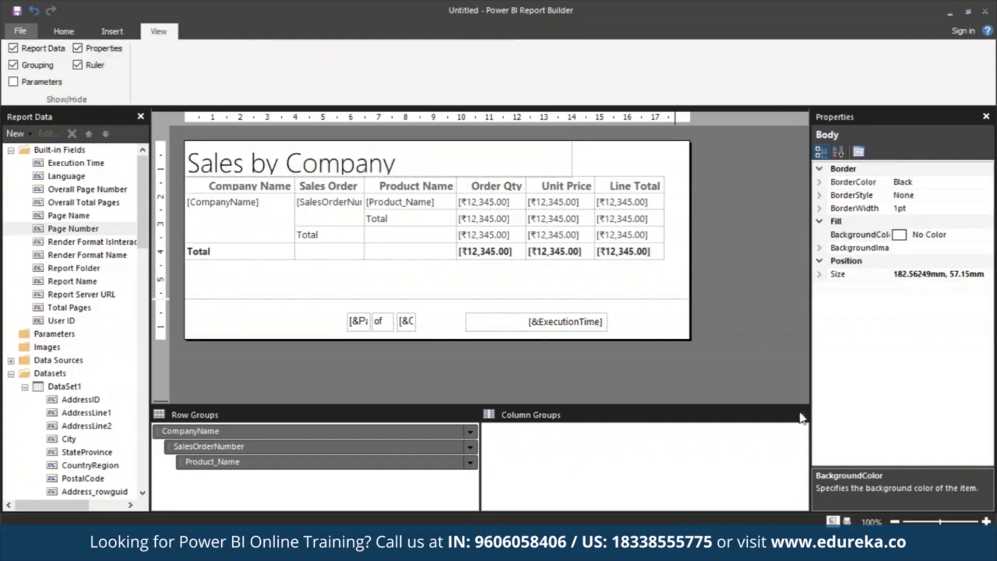
pyautogui.click(801, 415)
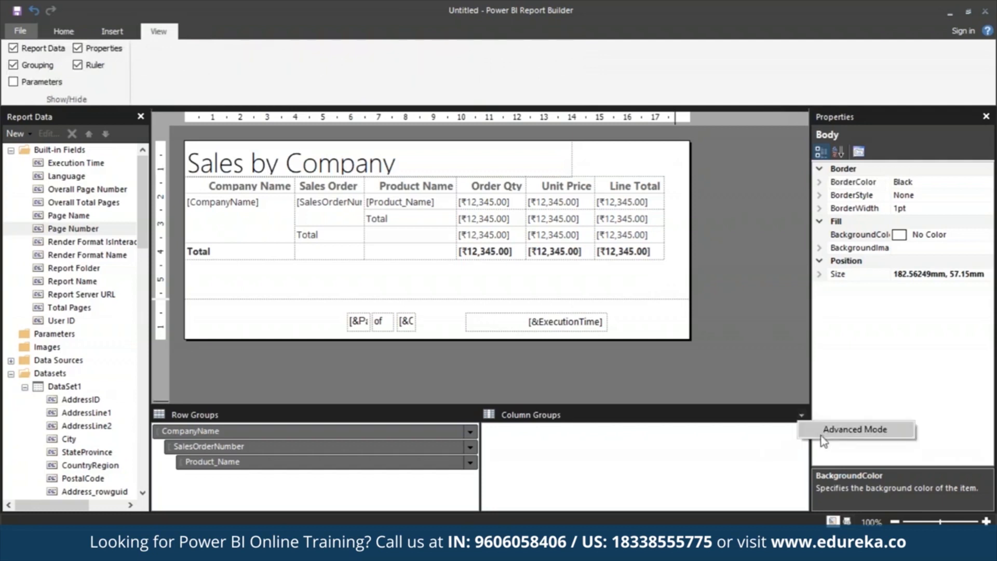
pyautogui.click(854, 429)
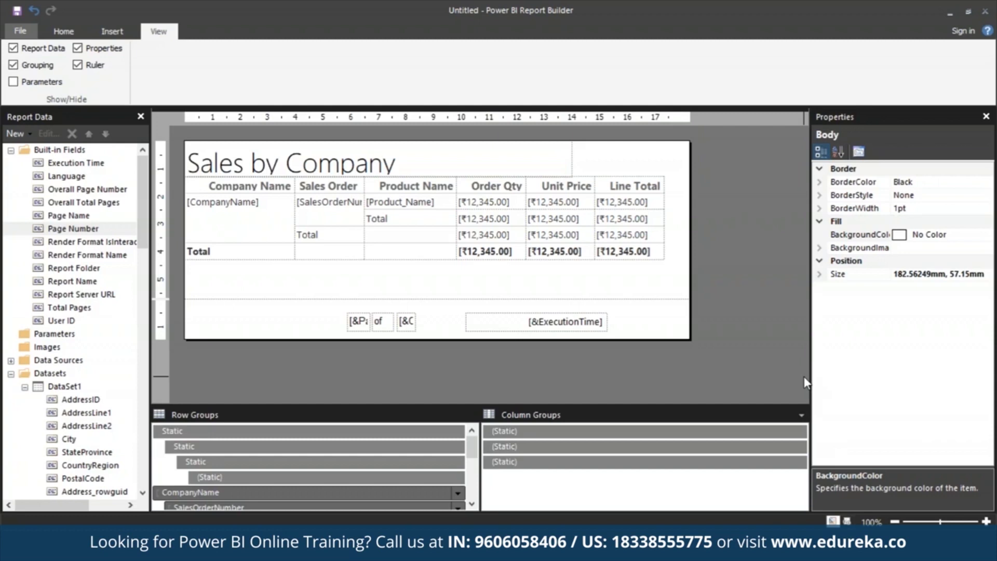
# - Set KeepWithGroup to After for the topmost Static member of the row groups
pyautogui.click(335, 432)
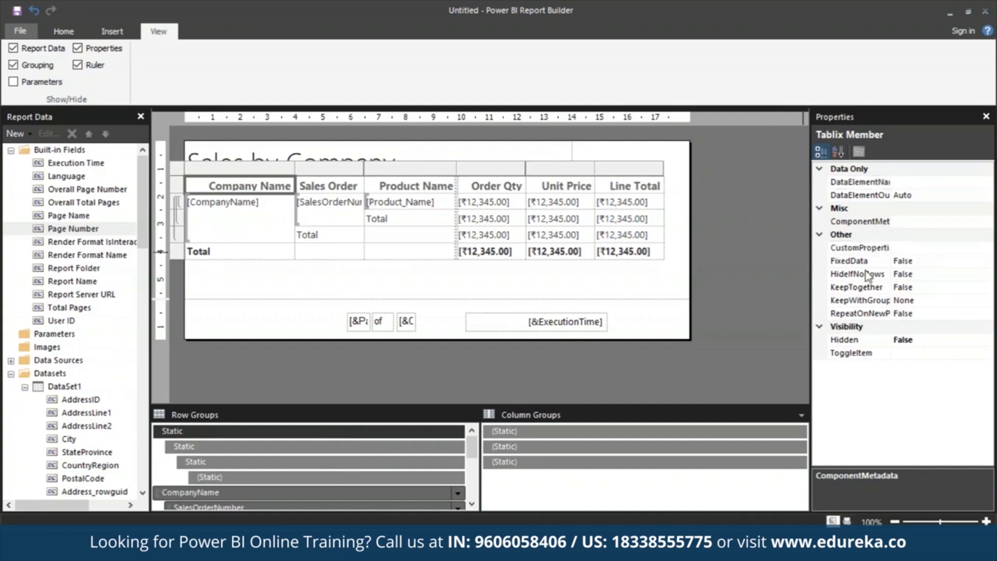
pyautogui.click(914, 301)
pyautogui.write('After')
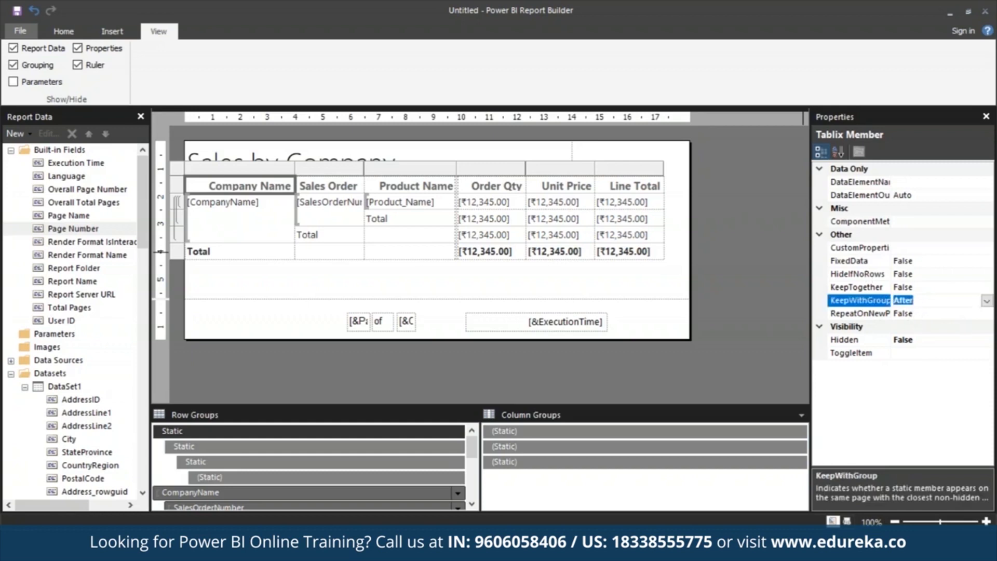
# - Set RepeatOnNewPage to True for the topmost Static member of the row groups
pyautogui.click(920, 314)
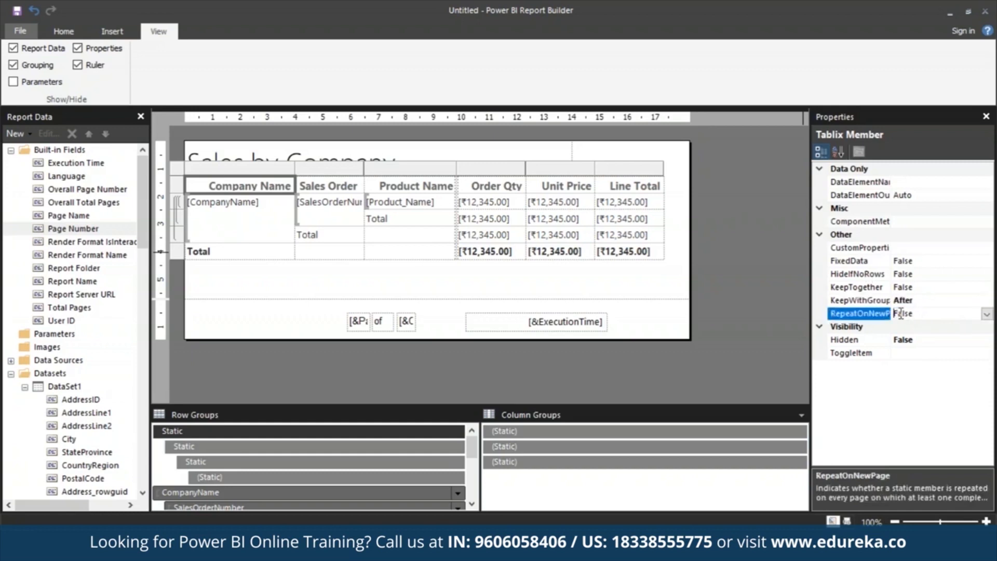
pyautogui.doubleClick(934, 317)
pyautogui.click(934, 318)
# - Run the report and check the column headings on pages 1 to 4 in print layout
pyautogui.click(61, 33)
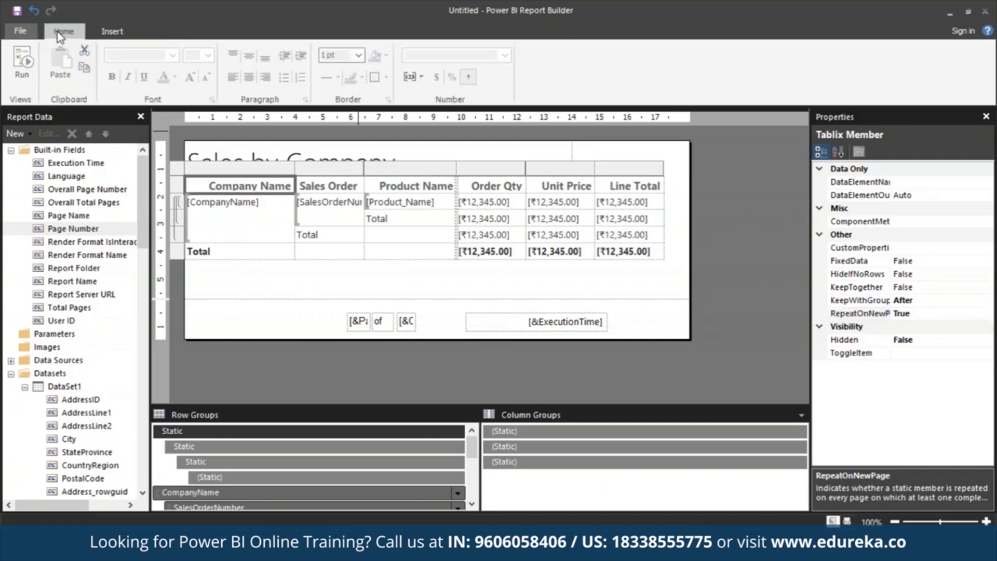
pyautogui.click(21, 74)
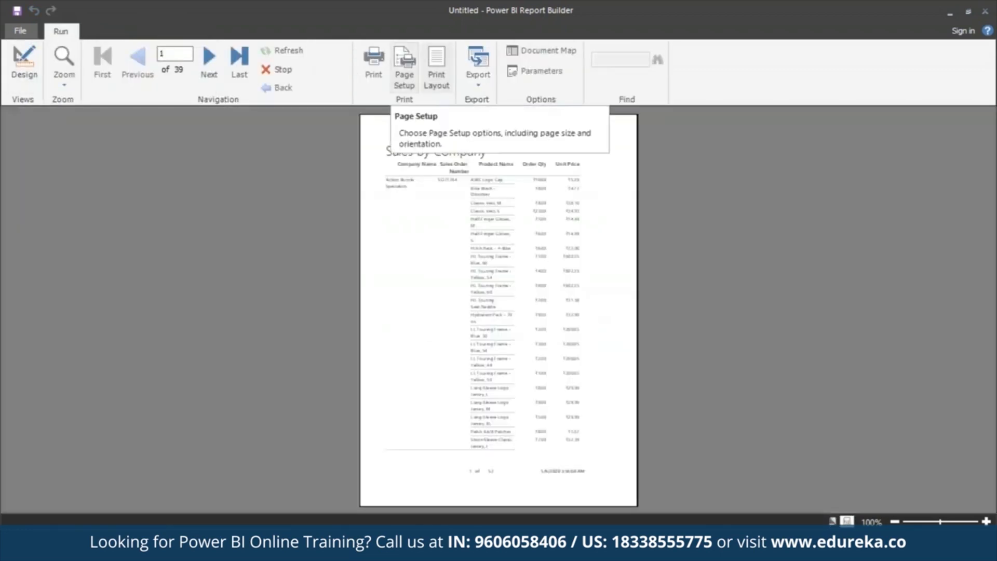
pyautogui.click(443, 62)
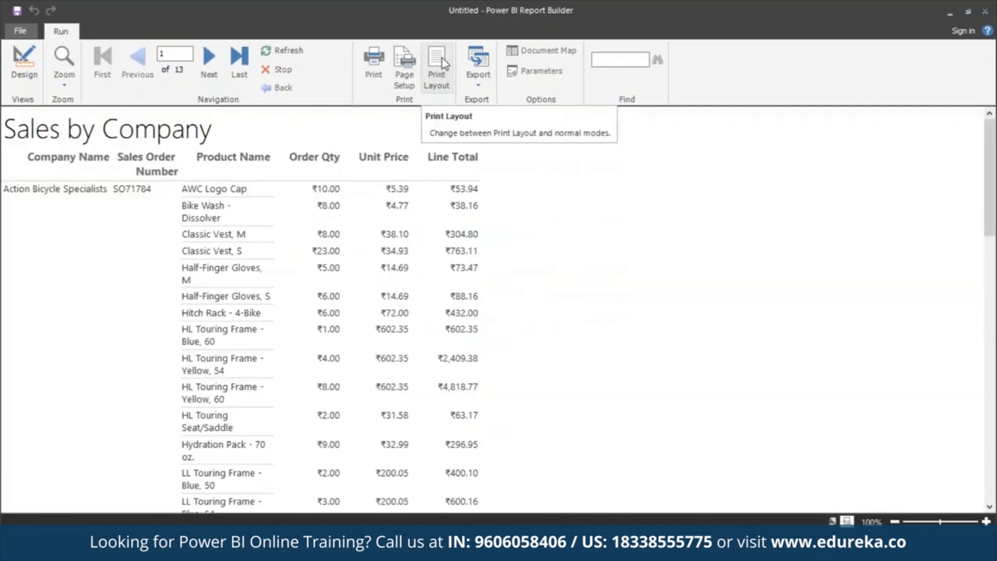
pyautogui.click(441, 58)
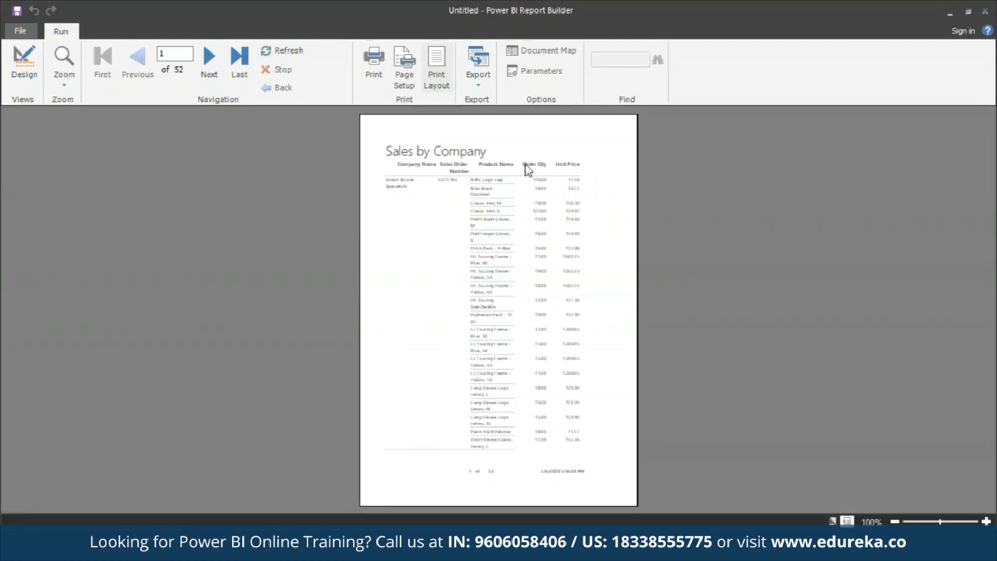
pyautogui.click(217, 65)
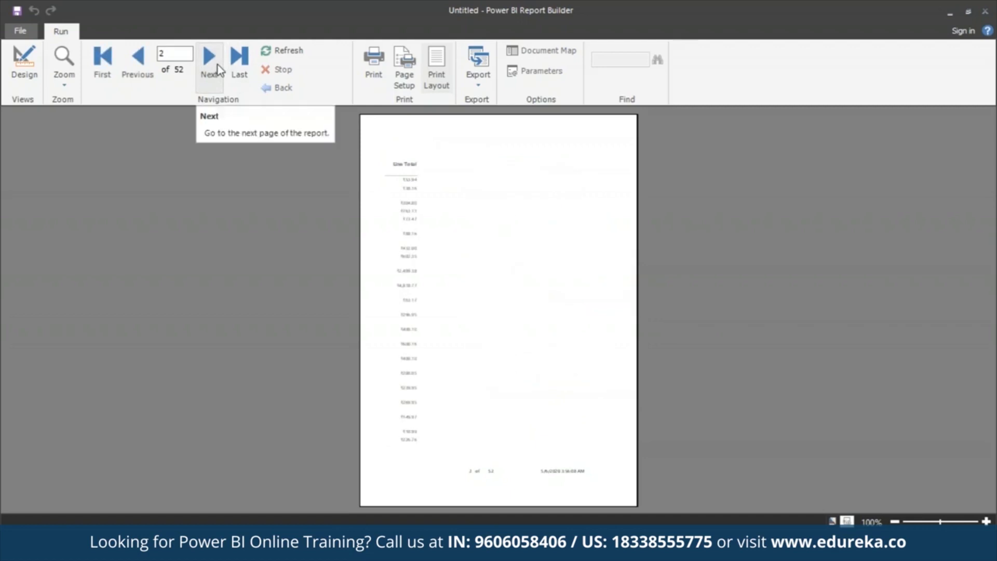
pyautogui.click(218, 65)
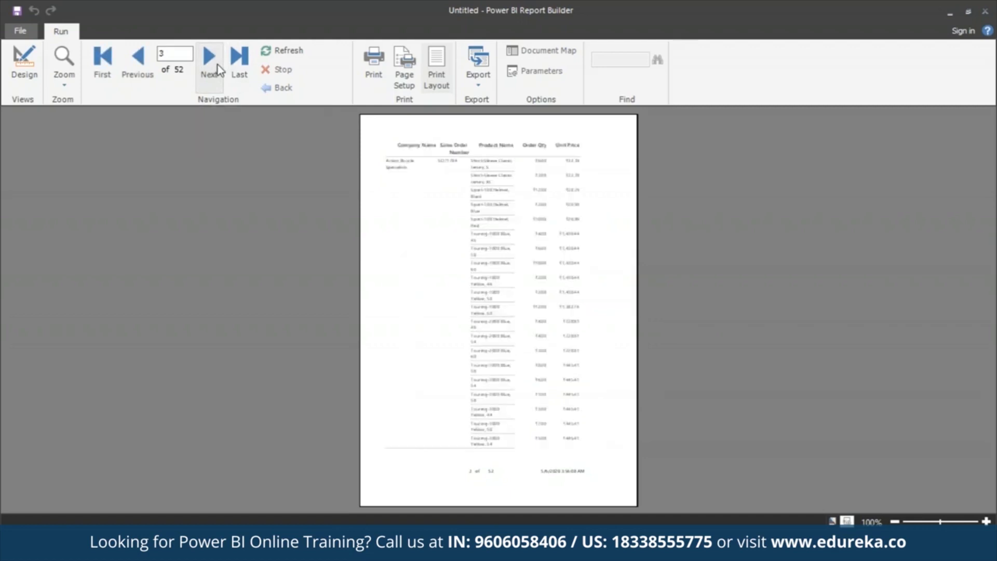
pyautogui.click(218, 64)
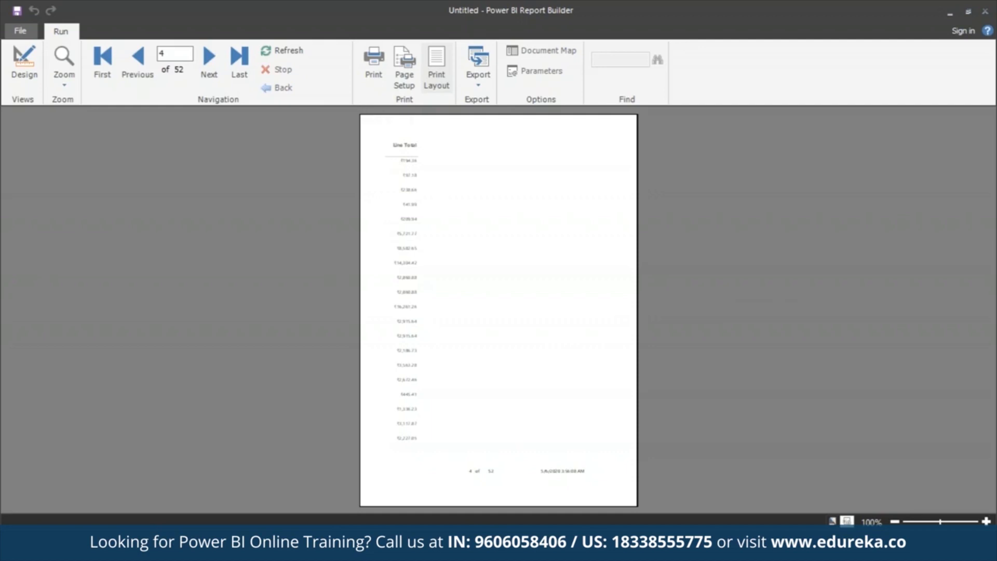
# - Return to the report design and narrow the whole table so its right edge sits at about 14 on the ruler
pyautogui.click(25, 59)
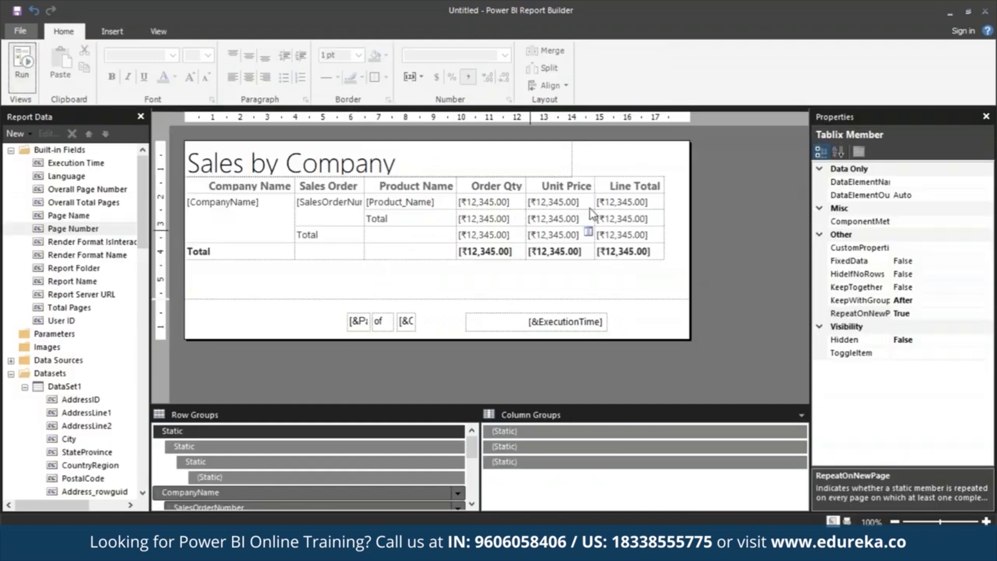
pyautogui.click(667, 179)
pyautogui.moveTo(666, 172); pyautogui.dragTo(574, 174)
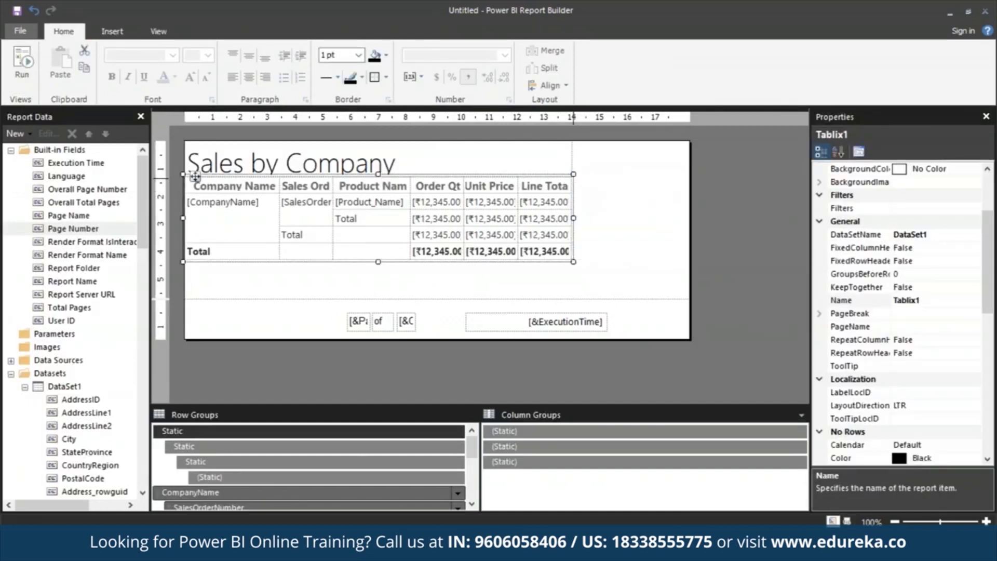
# - Widen the Line Total, Unit Price, Order Qty, Product Name and Sales Order columns slightly so their headings and values fit
pyautogui.click(544, 186)
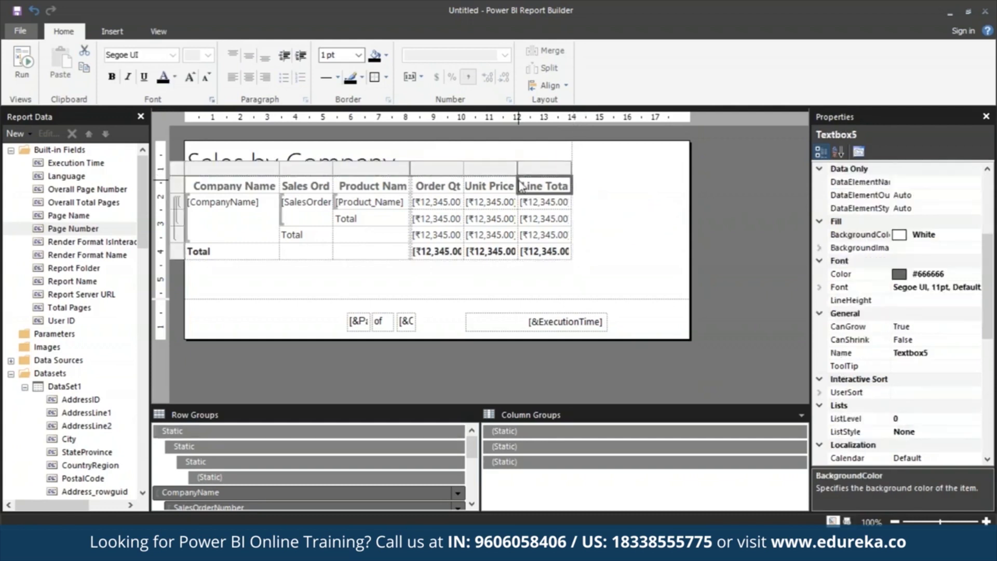
pyautogui.moveTo(518, 166); pyautogui.dragTo(571, 166)
pyautogui.click(486, 167)
pyautogui.moveTo(507, 167); pyautogui.dragTo(467, 170)
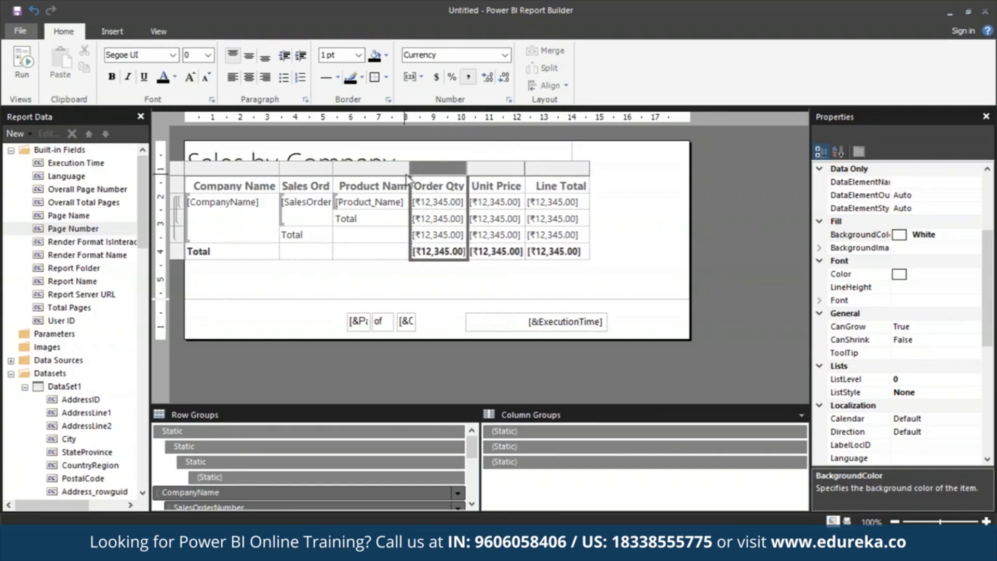
pyautogui.moveTo(410, 169); pyautogui.dragTo(415, 169)
pyautogui.moveTo(331, 169); pyautogui.dragTo(345, 169)
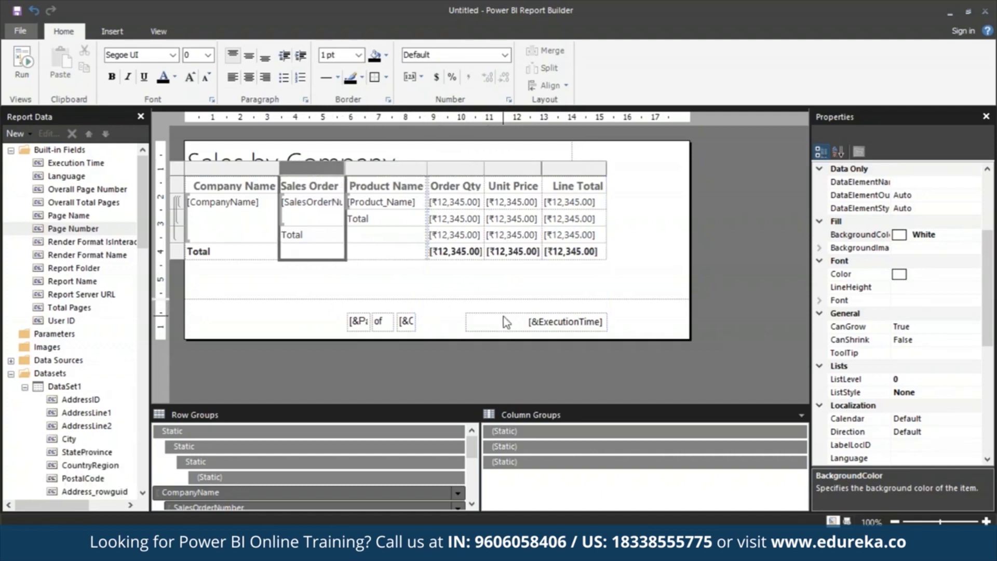
pyautogui.click(515, 283)
# - Run the report again and check in print layout how the columns fit, including the last pages
pyautogui.press('F5')
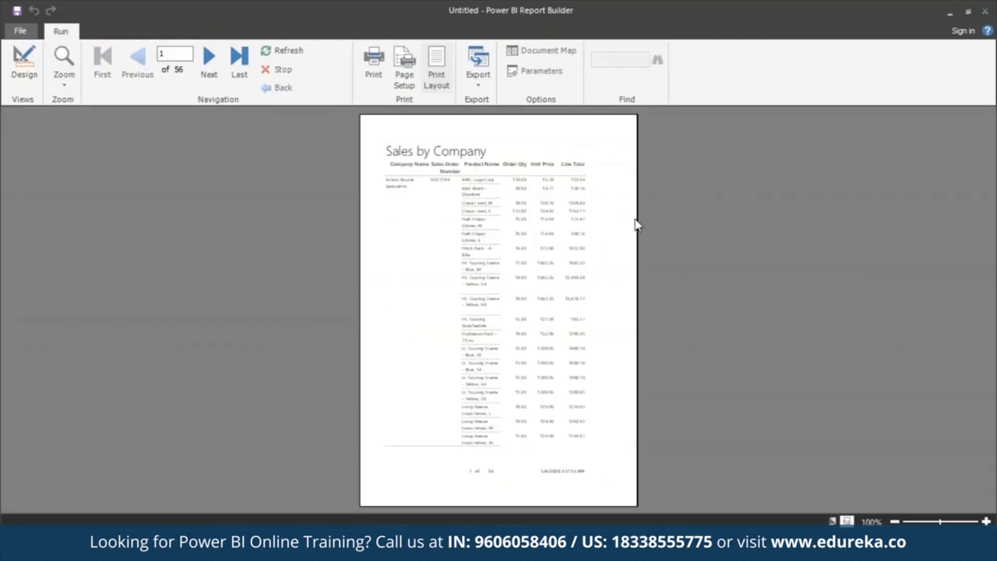
pyautogui.click(241, 70)
pyautogui.click(137, 60)
# - Switch the report preview out of print layout and examine the first page from its title down to the footer
pyautogui.click(441, 79)
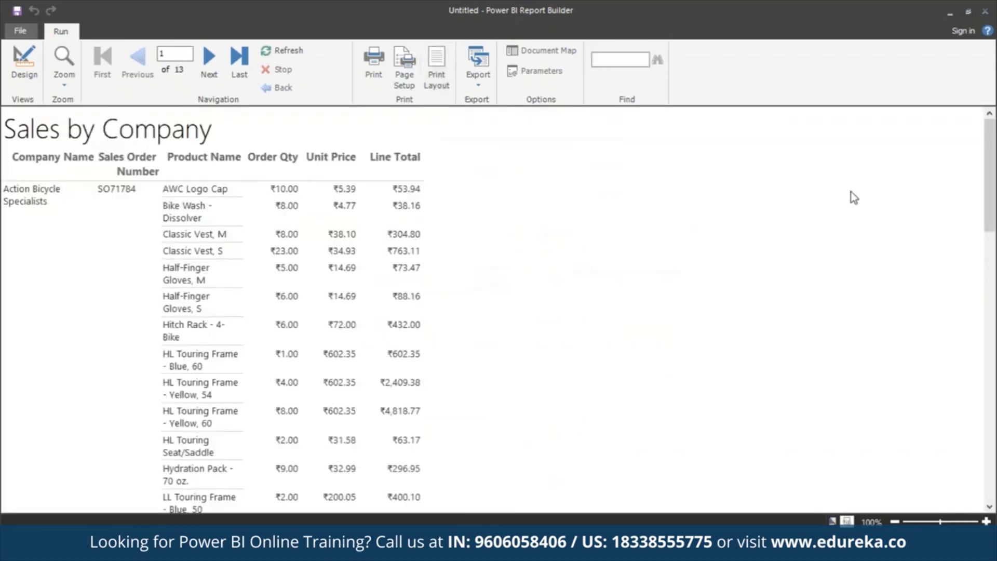
pyautogui.moveTo(992, 149); pyautogui.dragTo(992, 418)
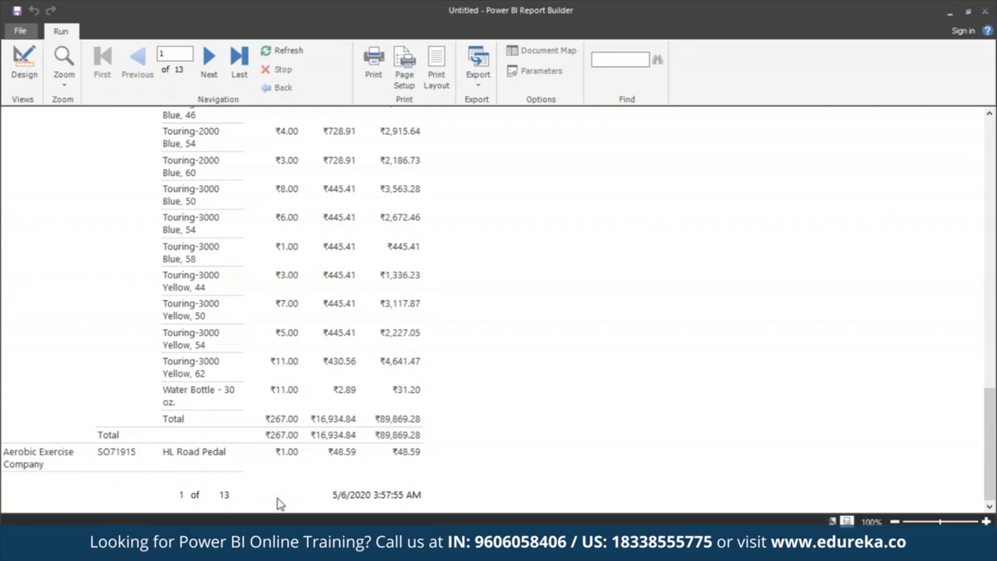
pyautogui.click(991, 148)
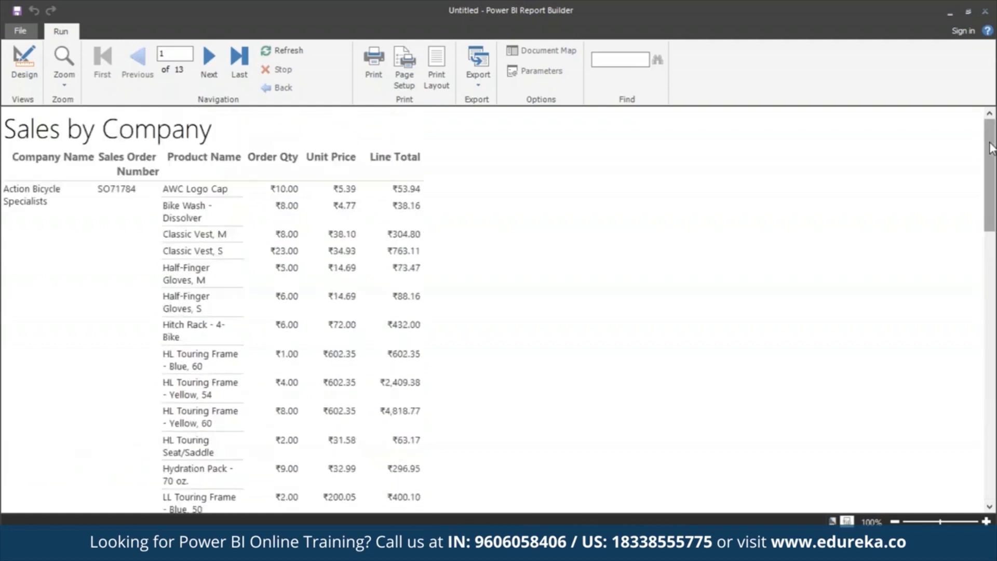